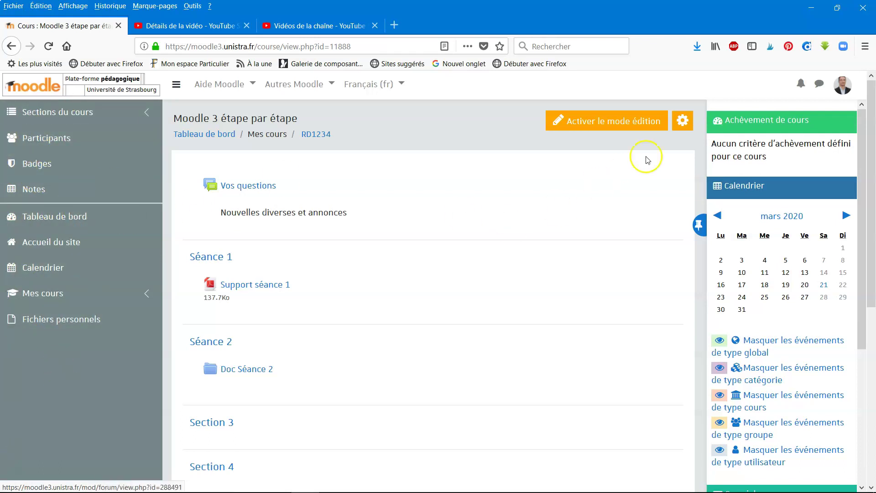
Show the course administration options and open the course's Participants list
{"action": "left_click", "coordinate": [682, 121]}
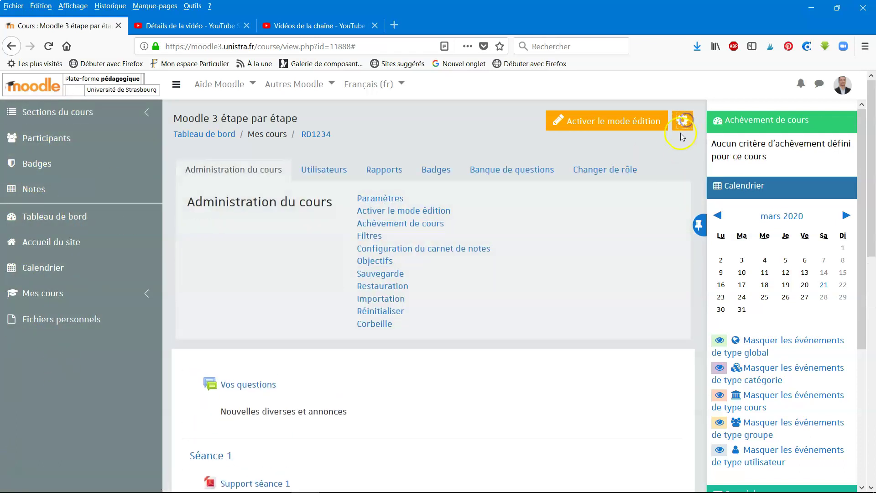
{"action": "left_click", "coordinate": [38, 147]}
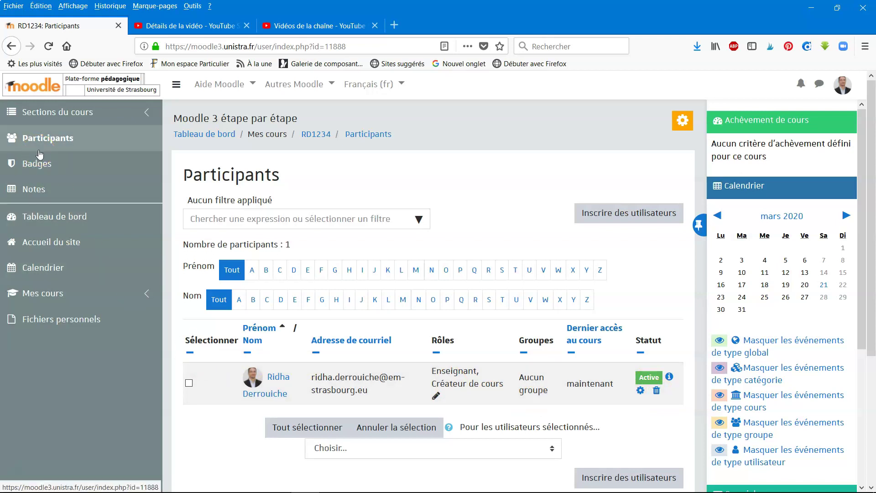
View the user administration options of the course and open the enrolled users (Utilisateurs inscrits)
{"action": "left_click", "coordinate": [682, 121]}
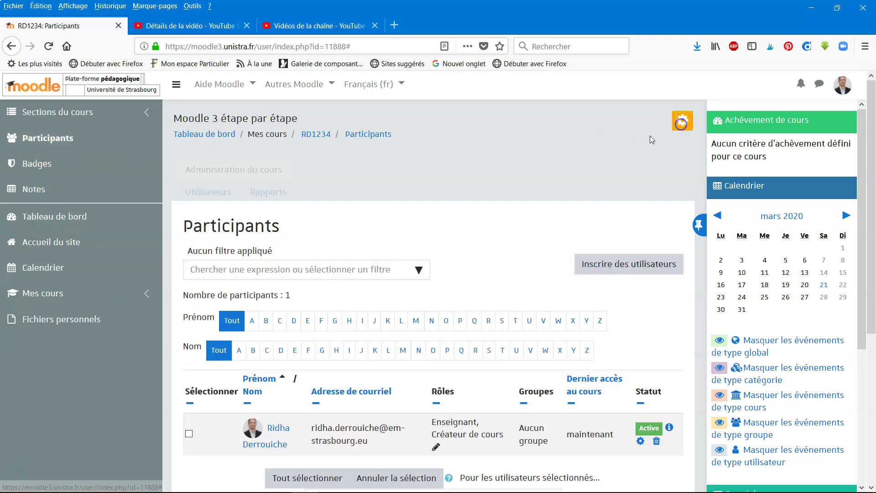
{"action": "left_click", "coordinate": [329, 178]}
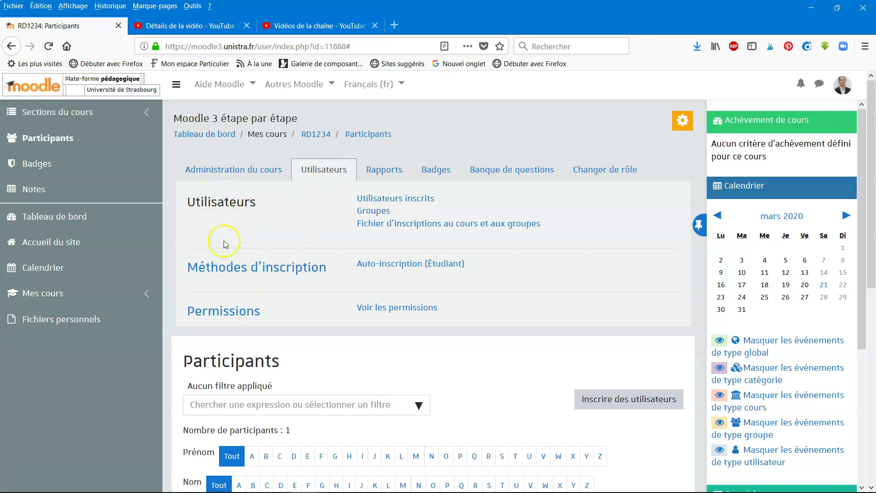
{"action": "triple_click", "coordinate": [254, 281]}
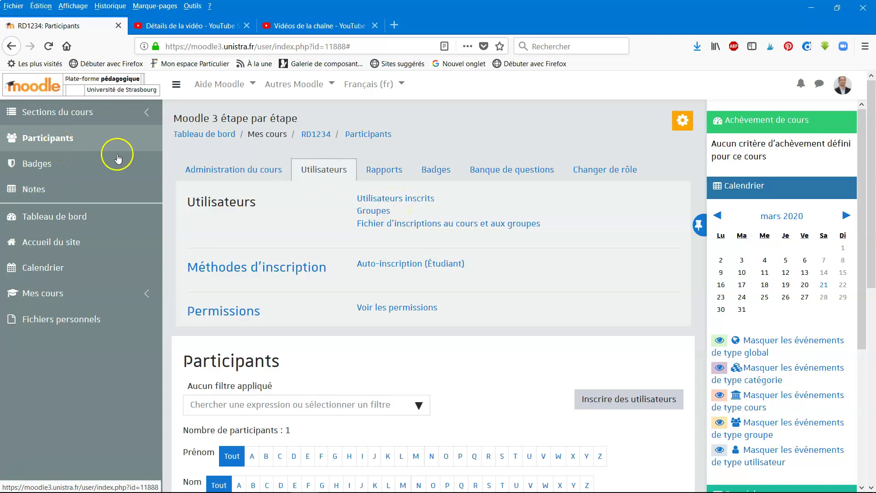
{"action": "left_click", "coordinate": [374, 198]}
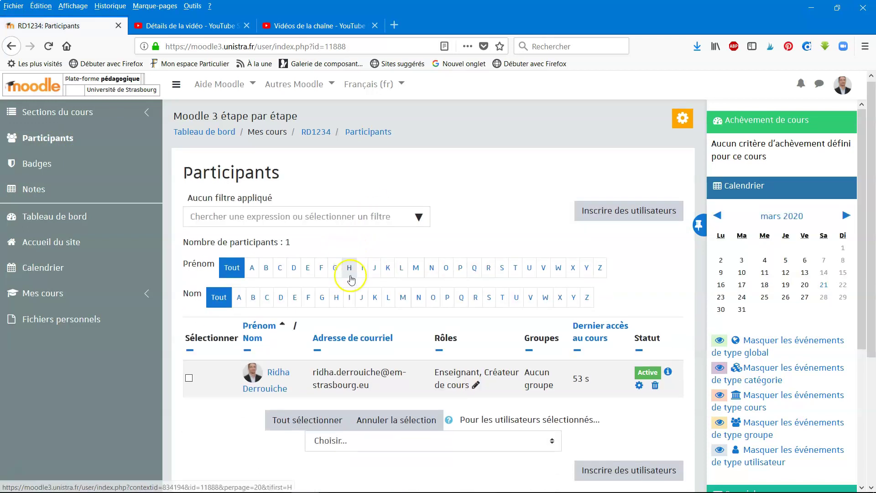
{"action": "scroll", "coordinate": [351, 280], "scroll_direction": "up", "scroll_amount": 2}
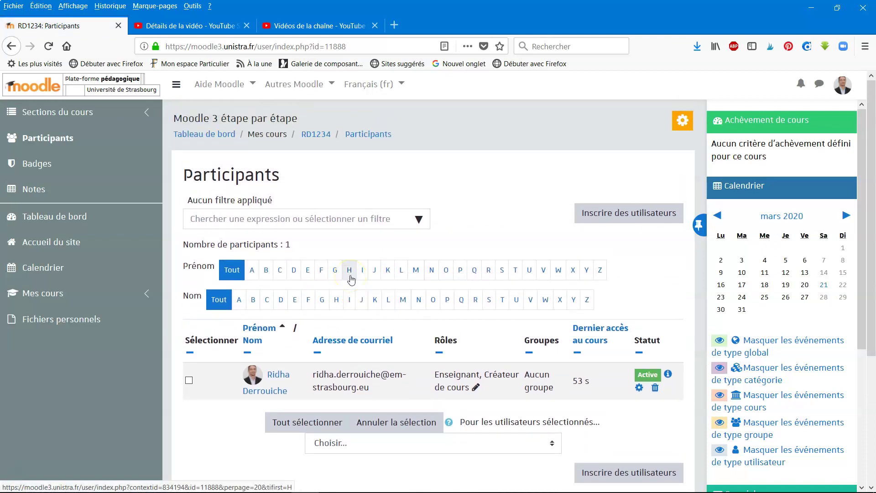
Open the course's permission viewer (Voir les permissions) from the user administration options
{"action": "left_click", "coordinate": [683, 120]}
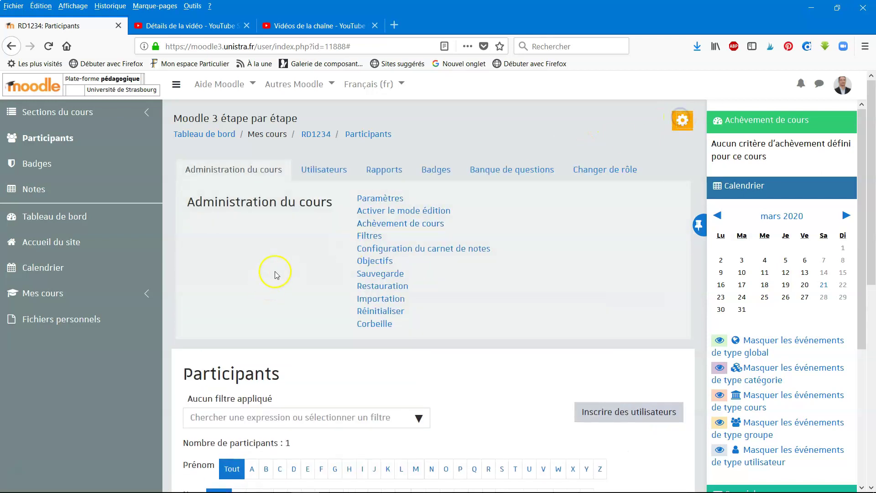
{"action": "left_click", "coordinate": [325, 173]}
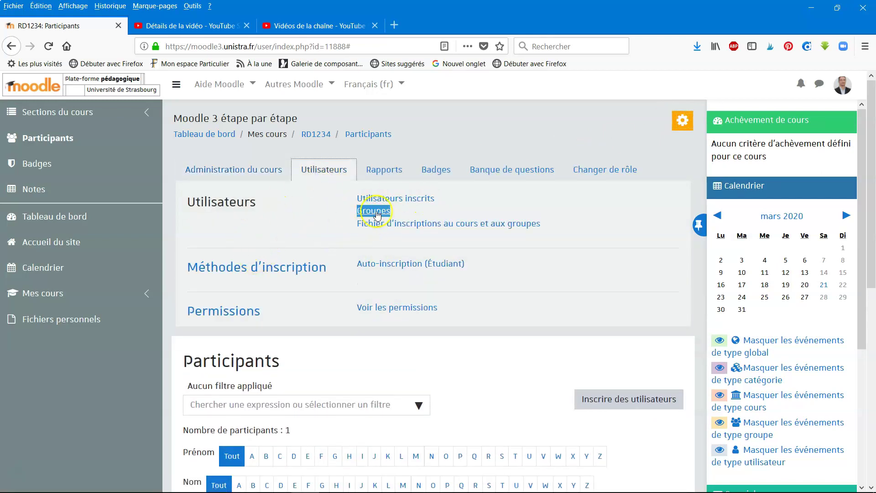
{"action": "left_click", "coordinate": [323, 229]}
{"action": "left_click", "coordinate": [273, 272]}
{"action": "left_click_drag", "start_coordinate": [330, 316], "coordinate": [402, 316]}
{"action": "left_click", "coordinate": [401, 317]}
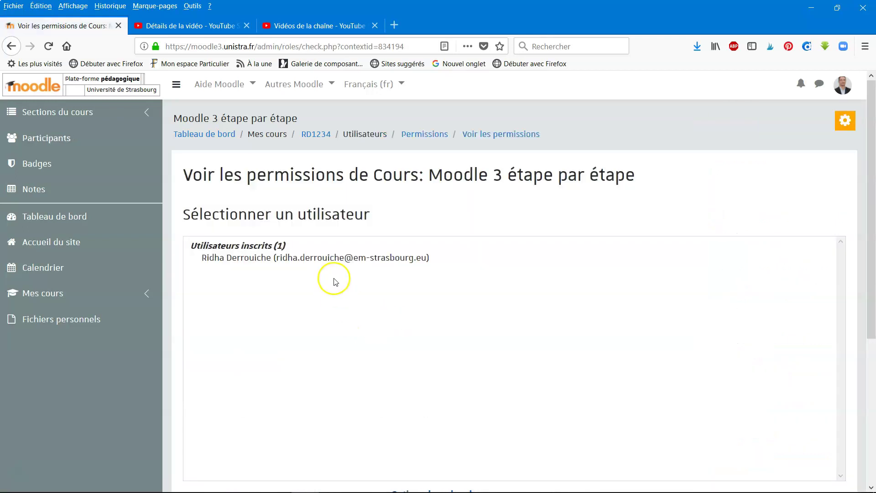
Display the permissions of the enrolled user and look through the user's roles and capabilities
{"action": "left_click", "coordinate": [333, 257]}
{"action": "scroll", "coordinate": [248, 283], "scroll_direction": "down", "scroll_amount": 4}
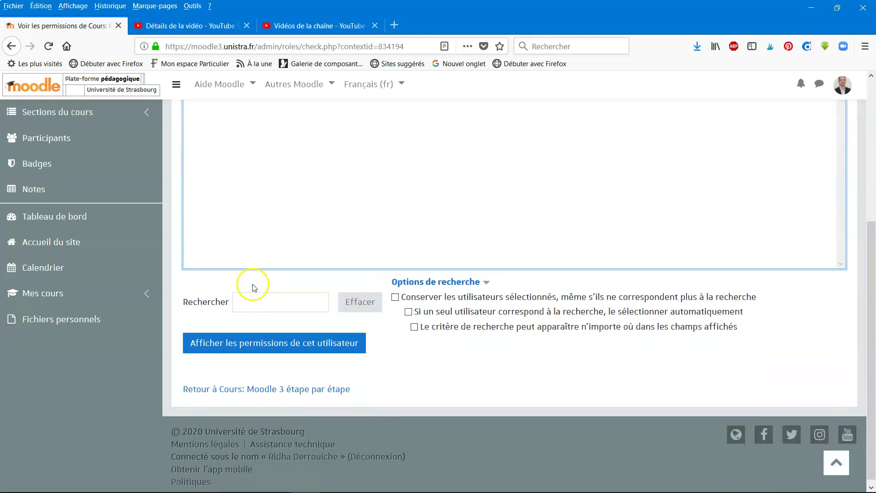
{"action": "left_click", "coordinate": [297, 342]}
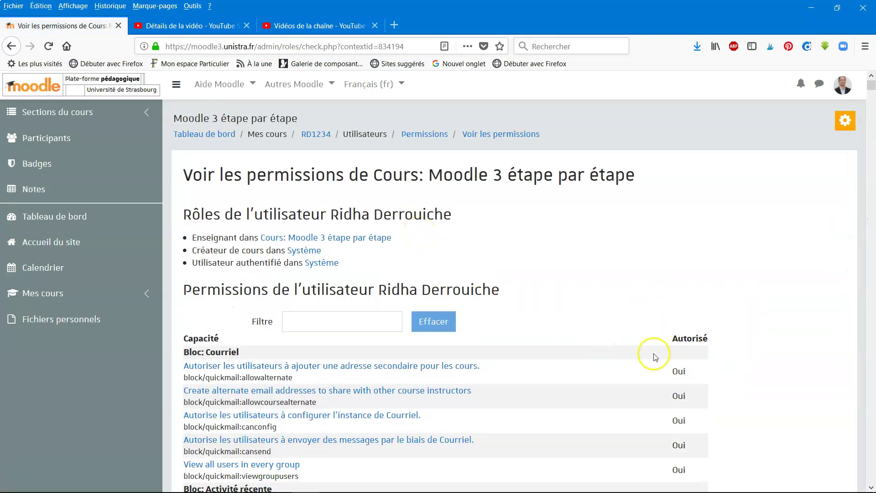
{"action": "scroll", "coordinate": [650, 349], "scroll_direction": "down", "scroll_amount": 3}
{"action": "scroll", "coordinate": [643, 347], "scroll_direction": "up", "scroll_amount": 3}
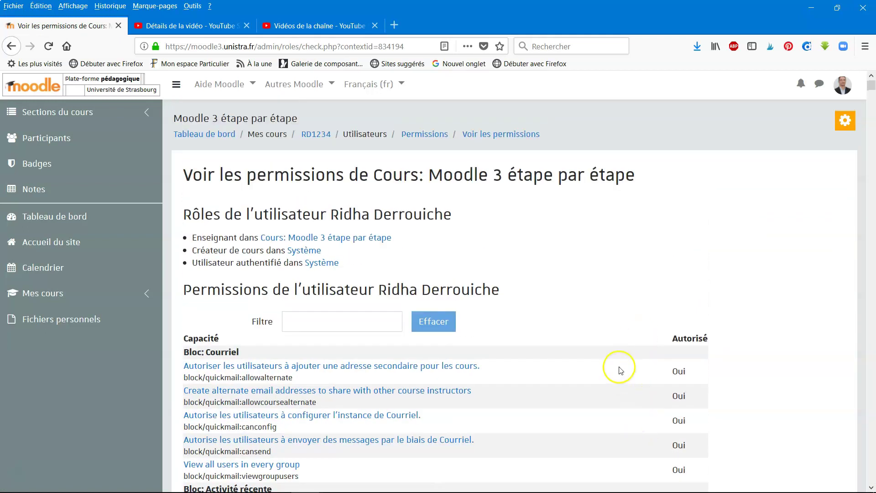
Open the course's enrolment methods (Méthodes d'inscription) to examine the available methods
{"action": "left_click", "coordinate": [835, 129]}
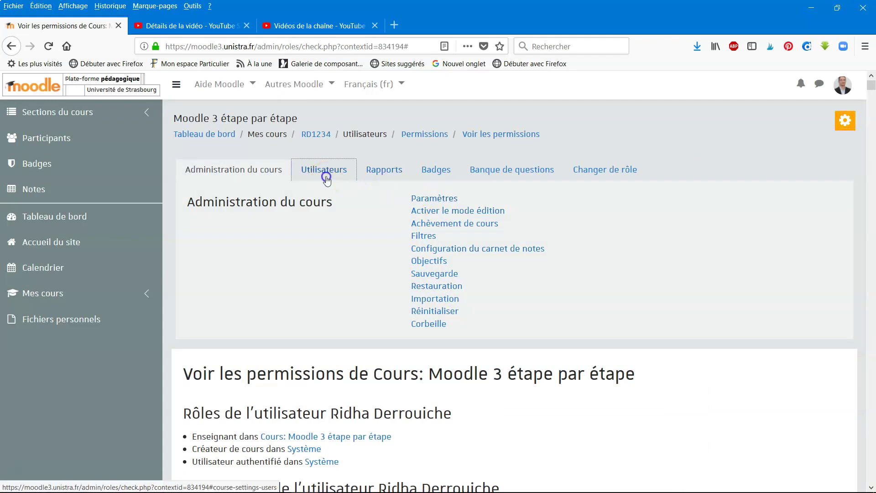
{"action": "left_click", "coordinate": [325, 173]}
{"action": "triple_click", "coordinate": [237, 266]}
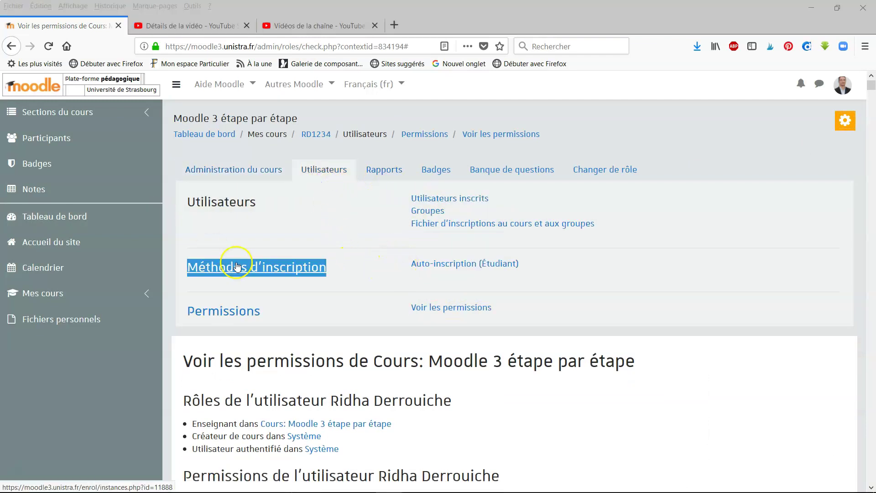
{"action": "left_click", "coordinate": [236, 267]}
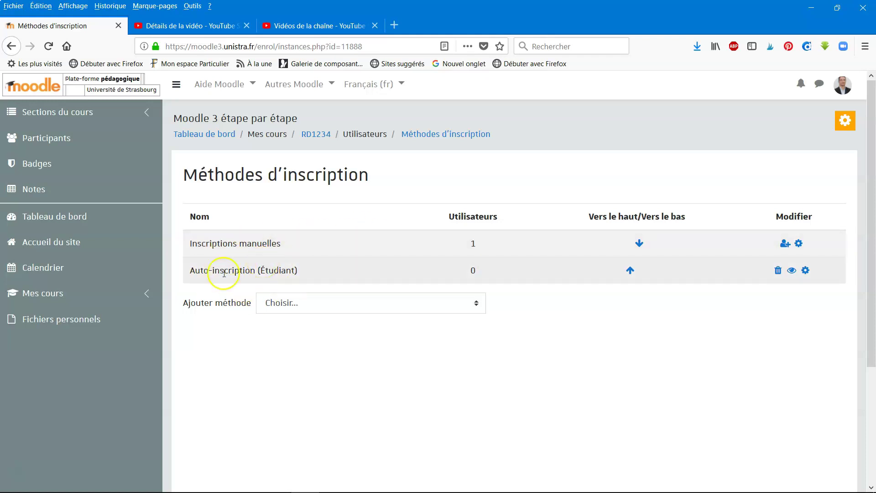
Open the settings of the course's Auto-inscription (Étudiant) enrolment method
{"action": "left_click", "coordinate": [846, 120]}
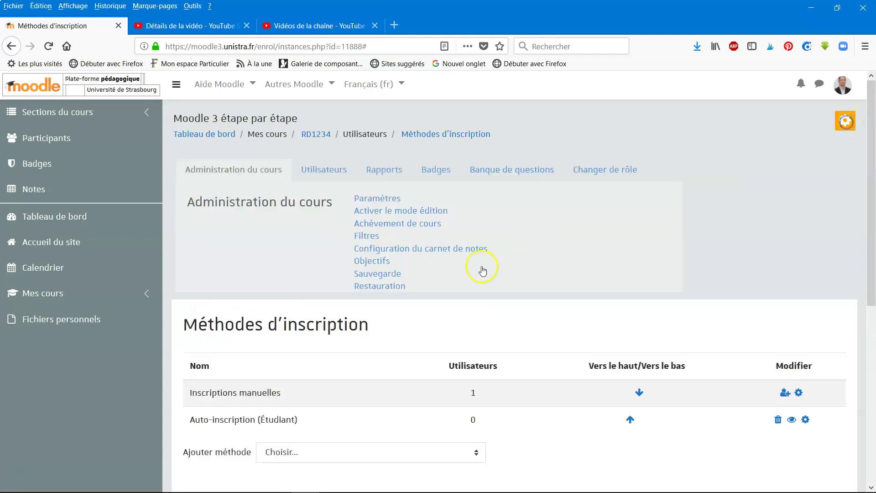
{"action": "left_click", "coordinate": [325, 171]}
{"action": "left_click", "coordinate": [448, 265]}
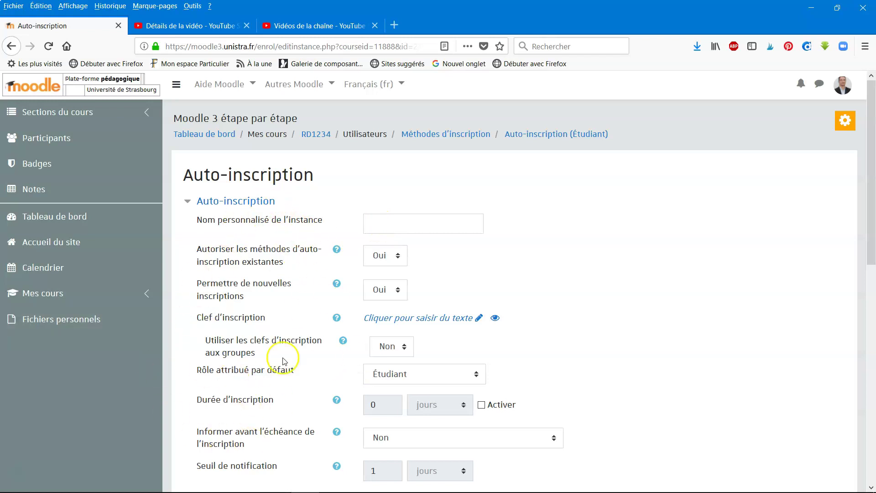
Examine the custom instance name and the choices for allowing existing self-enrolment methods
{"action": "left_click", "coordinate": [376, 230]}
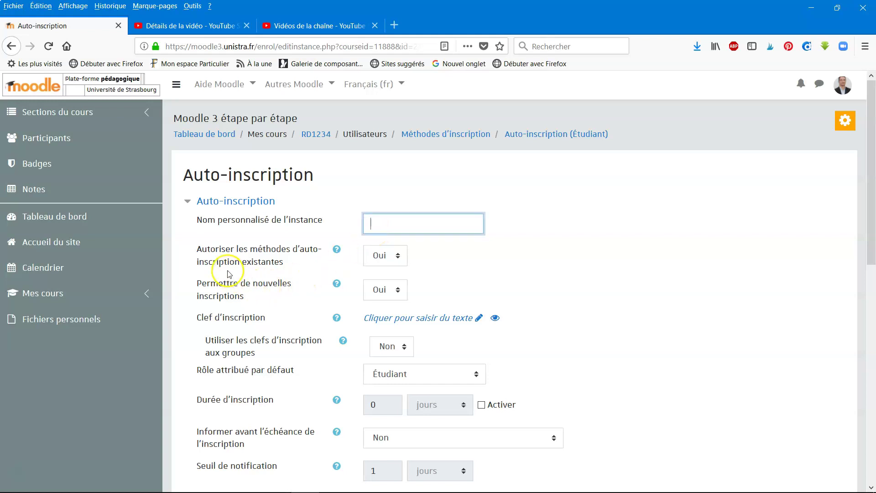
{"action": "left_click", "coordinate": [384, 265]}
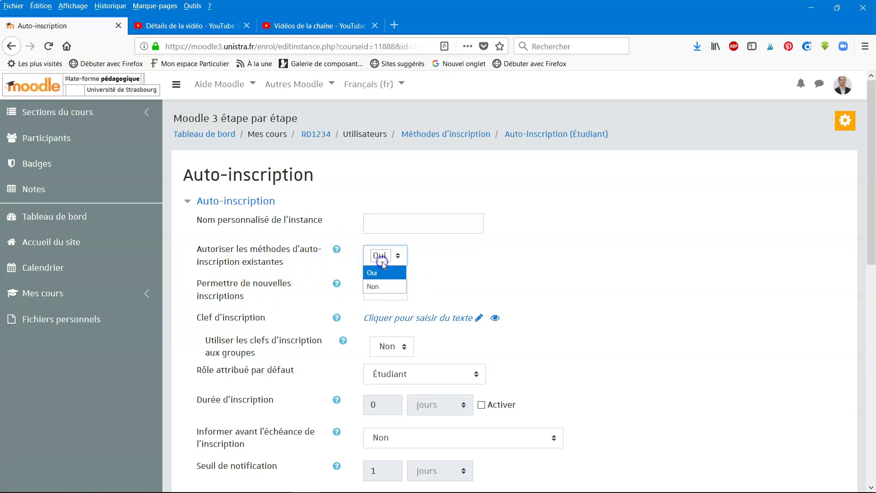
{"action": "left_click", "coordinate": [249, 259]}
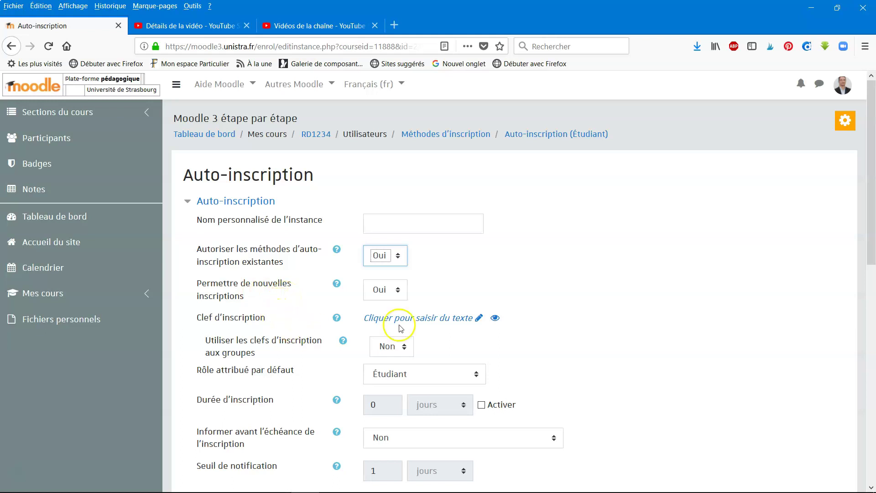
Enter the enrolment key (Clef d'inscription) for the self-enrolment method and reveal it to check it
{"action": "left_click", "coordinate": [479, 318]}
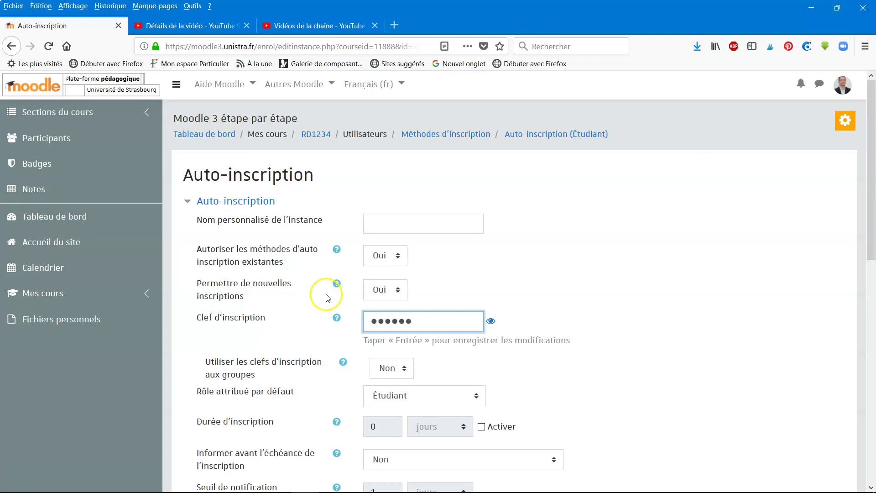
{"action": "left_click", "coordinate": [492, 321]}
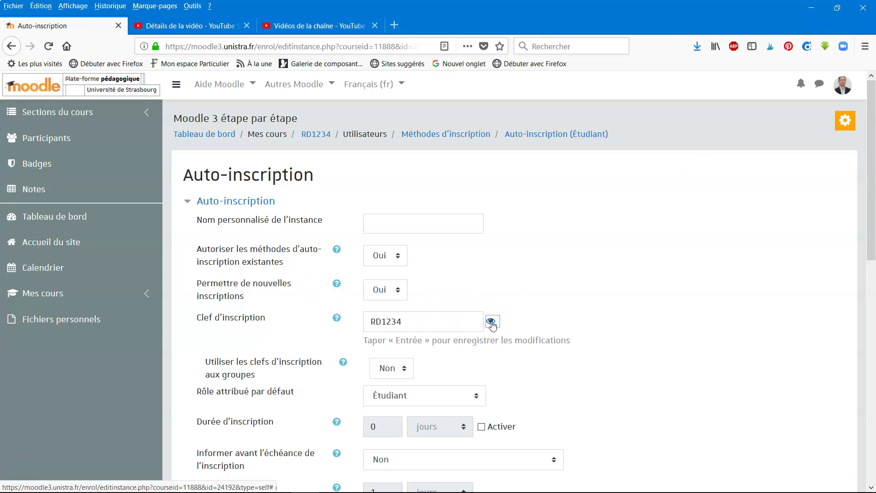
{"action": "left_click", "coordinate": [491, 322]}
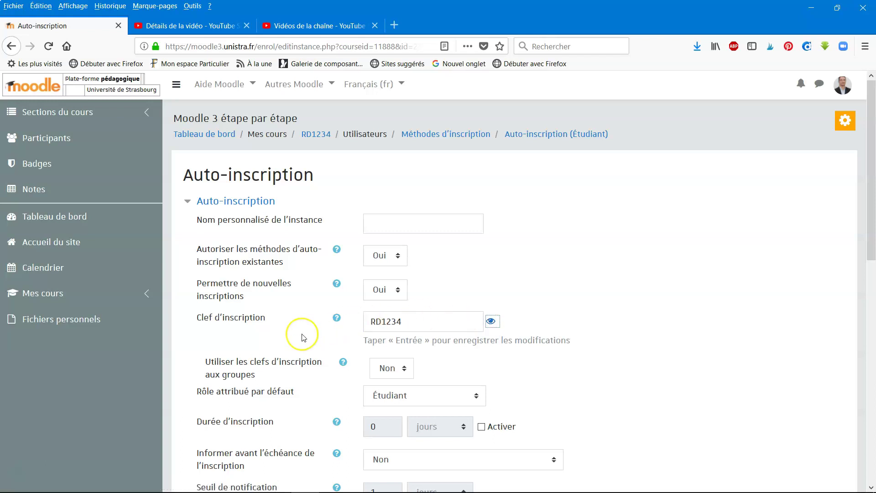
Examine the choices for using group enrolment keys and for the role assigned by default
{"action": "scroll", "coordinate": [294, 337], "scroll_direction": "down", "scroll_amount": 2}
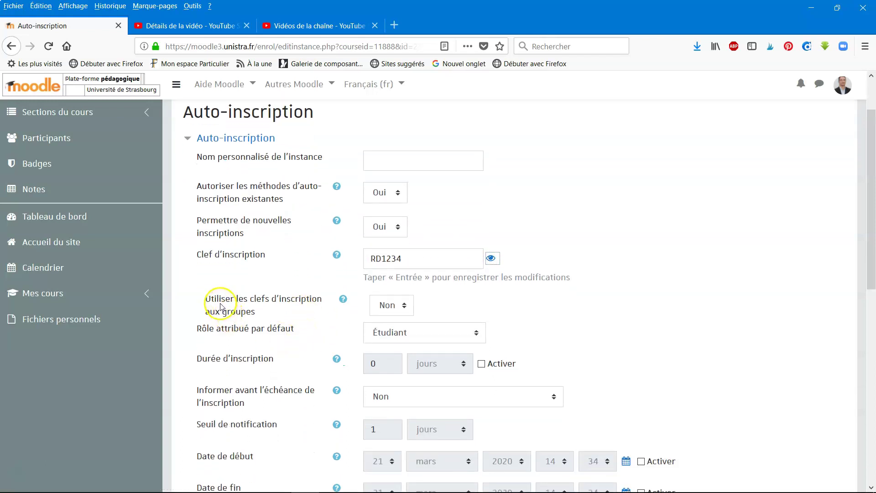
{"action": "left_click", "coordinate": [388, 310]}
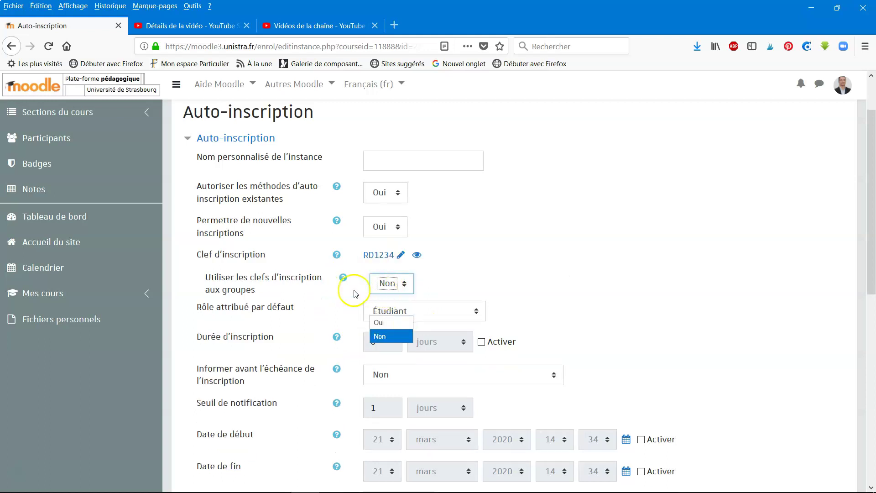
{"action": "left_click", "coordinate": [347, 302]}
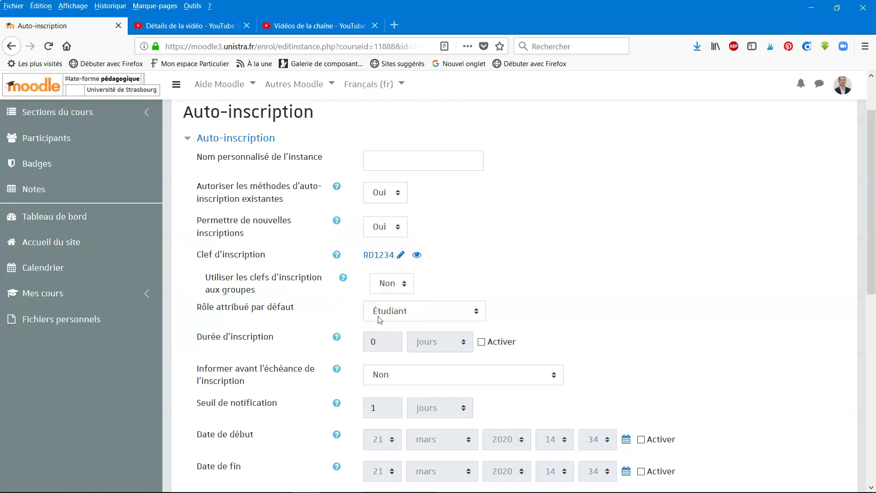
{"action": "left_click", "coordinate": [458, 319]}
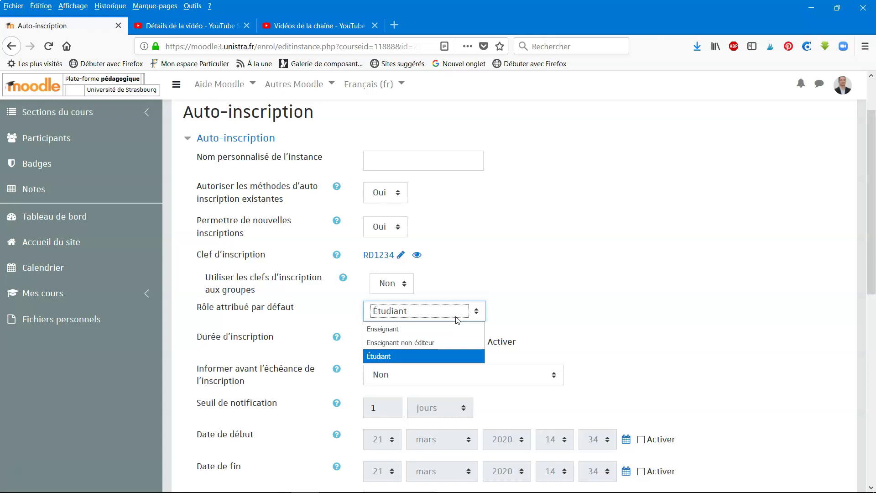
{"action": "left_click", "coordinate": [522, 280]}
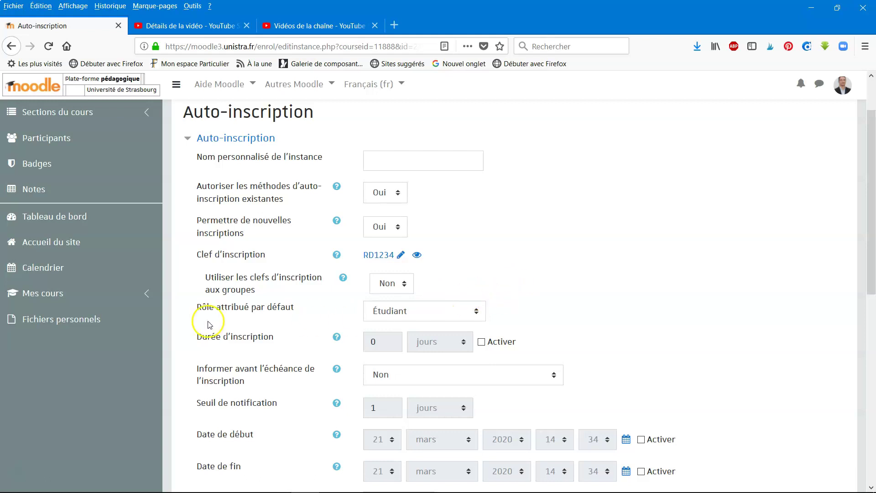
Enable the enrolment duration (Durée d'inscription), review its time units and set it to 10 minutes
{"action": "scroll", "coordinate": [210, 321], "scroll_direction": "down", "scroll_amount": 2}
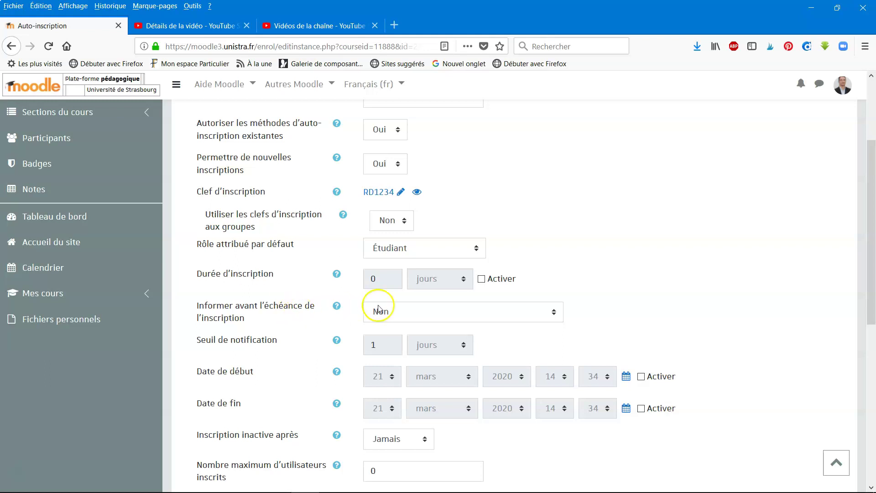
{"action": "left_click", "coordinate": [482, 279]}
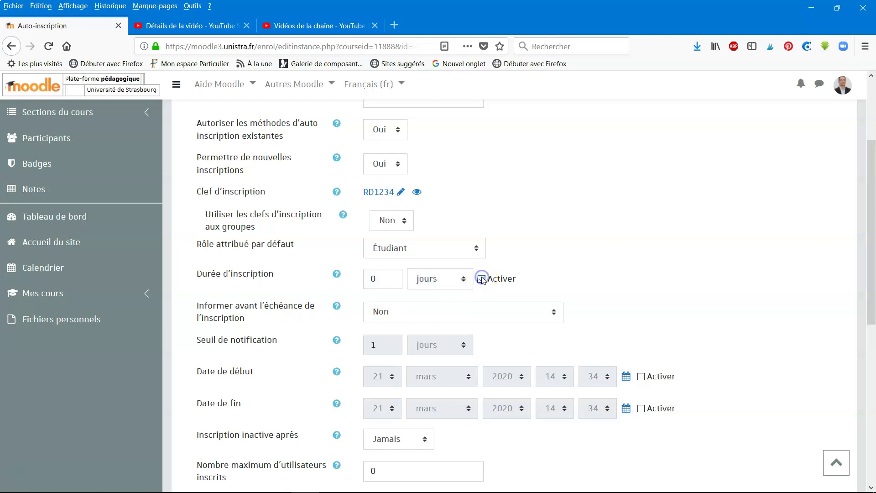
{"action": "left_click", "coordinate": [464, 279]}
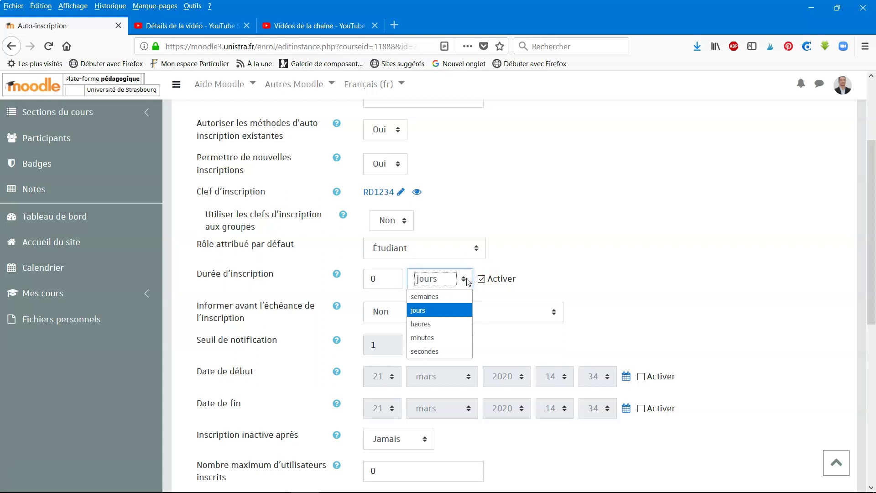
{"action": "left_click", "coordinate": [468, 281]}
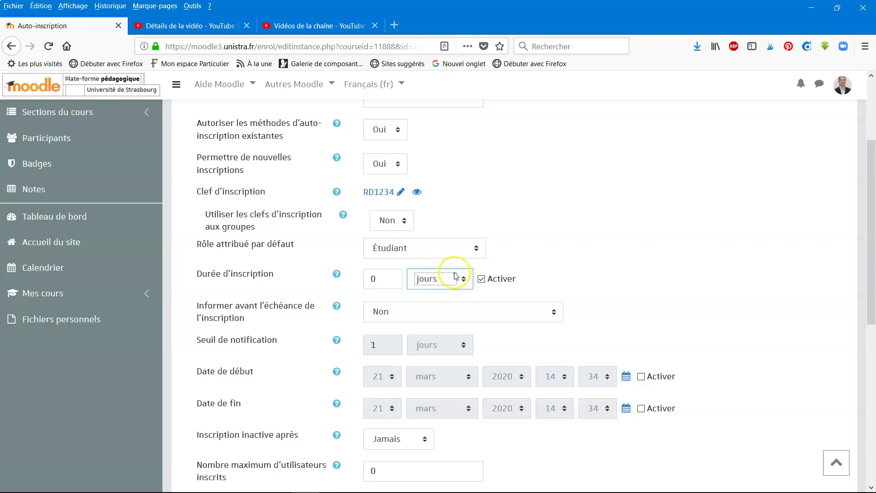
{"action": "left_click", "coordinate": [468, 280]}
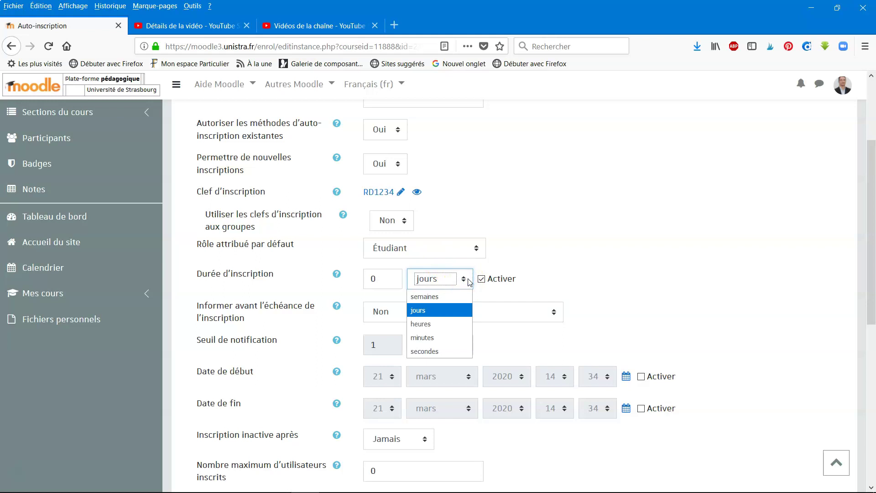
{"action": "left_click", "coordinate": [394, 342]}
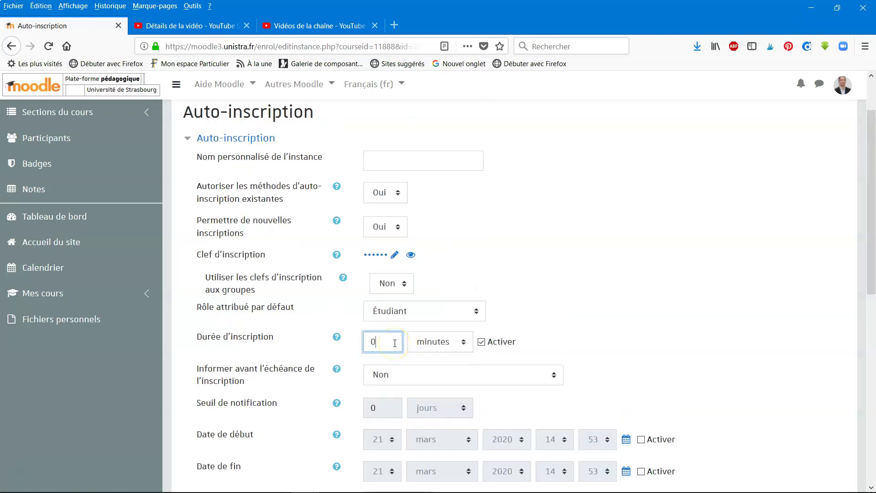
{"action": "double_click", "coordinate": [381, 343]}
{"action": "type", "text": "10"}
{"action": "left_click", "coordinate": [561, 327]}
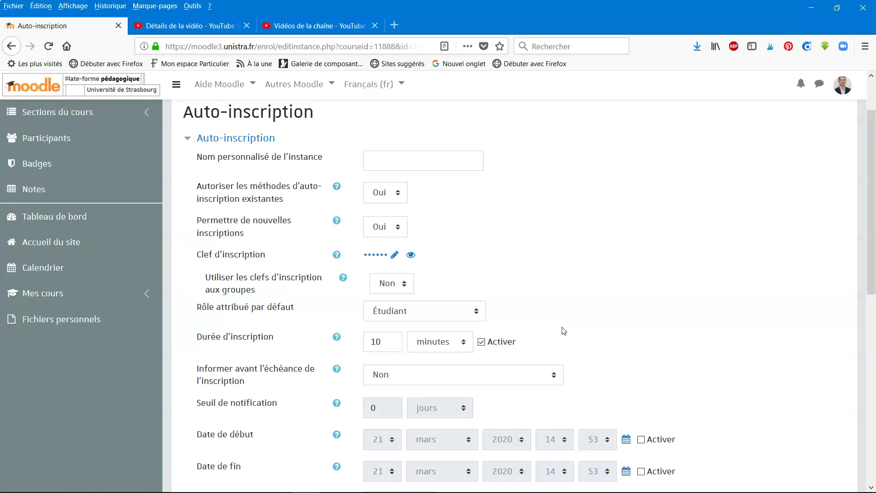
Try notifying only the person who enrolled the user before enrolment expires, and set the notification back to Non
{"action": "scroll", "coordinate": [565, 330], "scroll_direction": "down", "scroll_amount": 3}
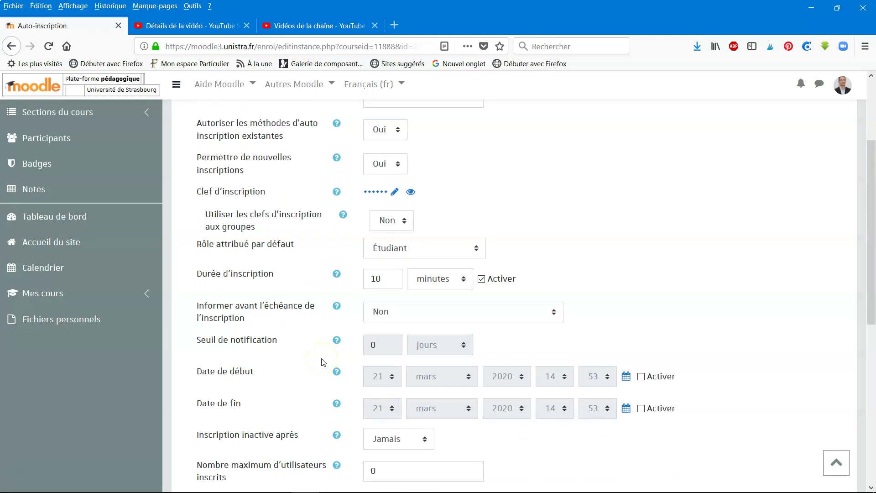
{"action": "left_click", "coordinate": [392, 314]}
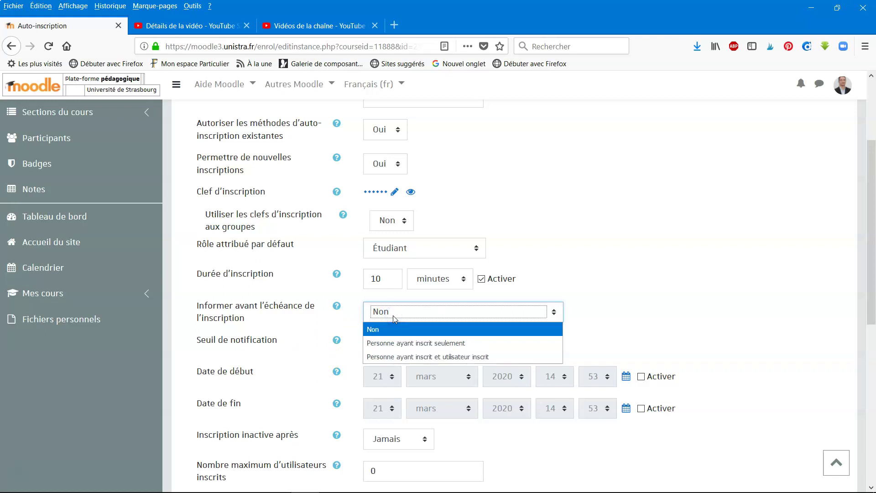
{"action": "left_click", "coordinate": [393, 316]}
{"action": "scroll", "coordinate": [190, 435], "scroll_direction": "up", "scroll_amount": 2}
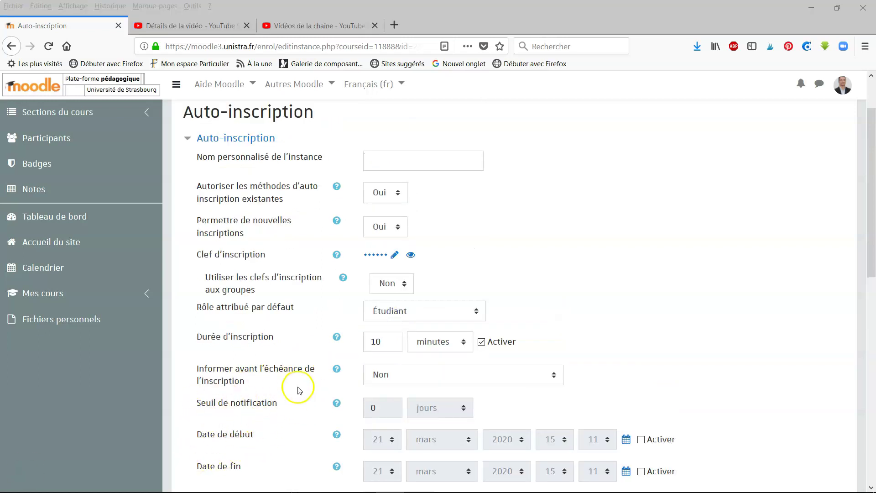
{"action": "left_click", "coordinate": [440, 378]}
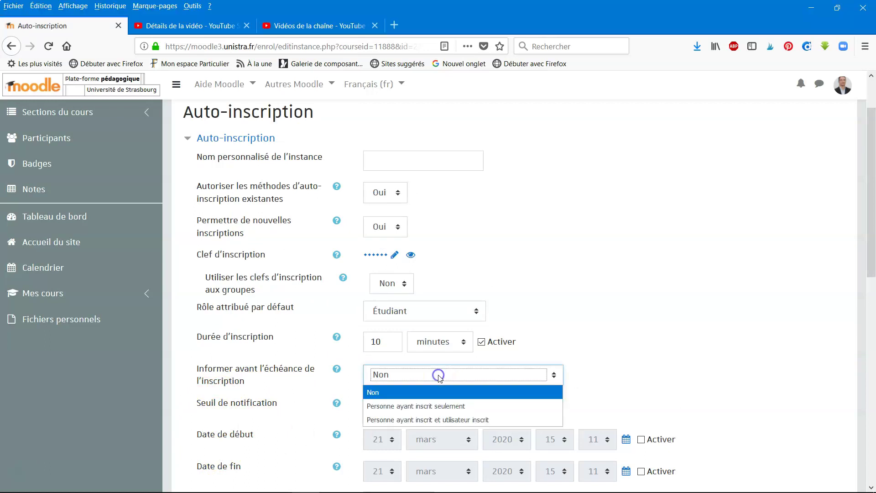
{"action": "left_click", "coordinate": [438, 404]}
{"action": "double_click", "coordinate": [376, 408]}
{"action": "left_click", "coordinate": [375, 375]}
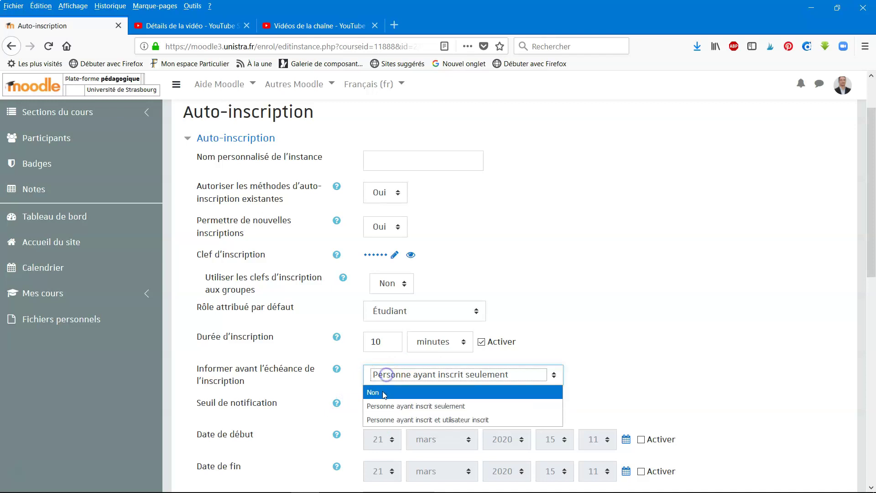
{"action": "left_click", "coordinate": [383, 391]}
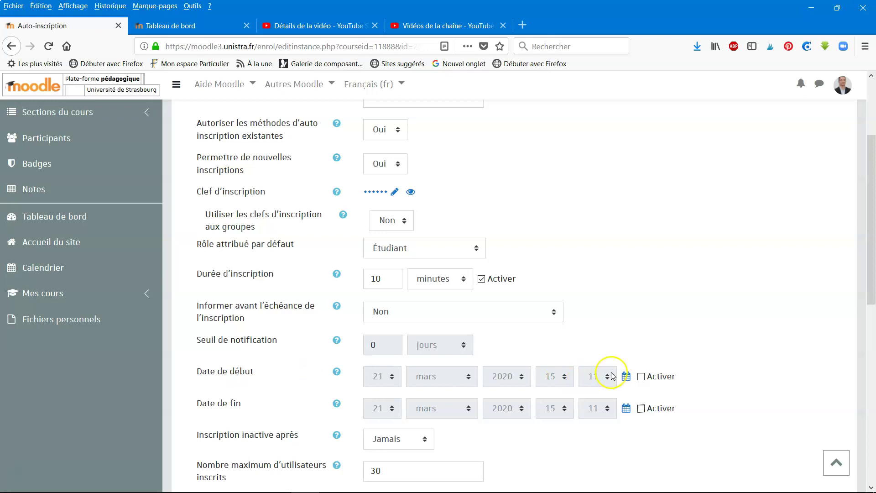
Activate both the start date and the end date of the self-enrolment method
{"action": "left_click", "coordinate": [641, 376]}
{"action": "left_click", "coordinate": [641, 408]}
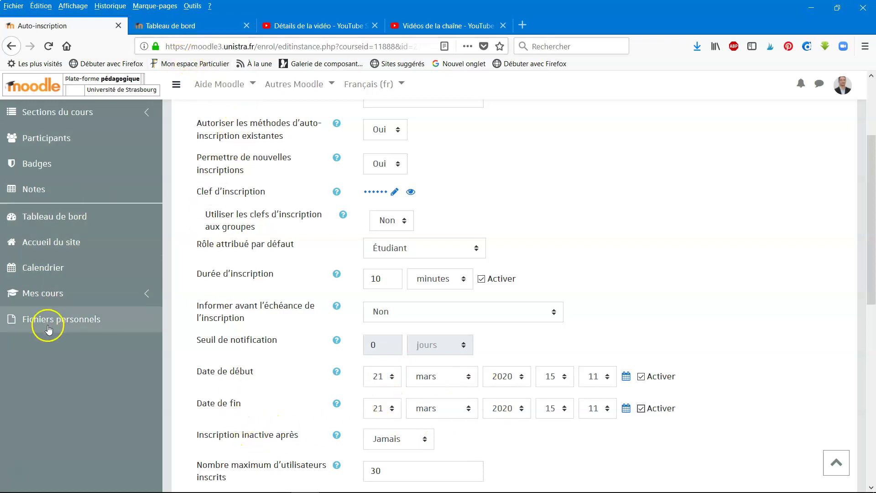
Open the dashboard in a separate tab, examine its current, upcoming and past course categories, and return to the self-enrolment settings
{"action": "right_click", "coordinate": [46, 227]}
{"action": "left_click", "coordinate": [73, 231]}
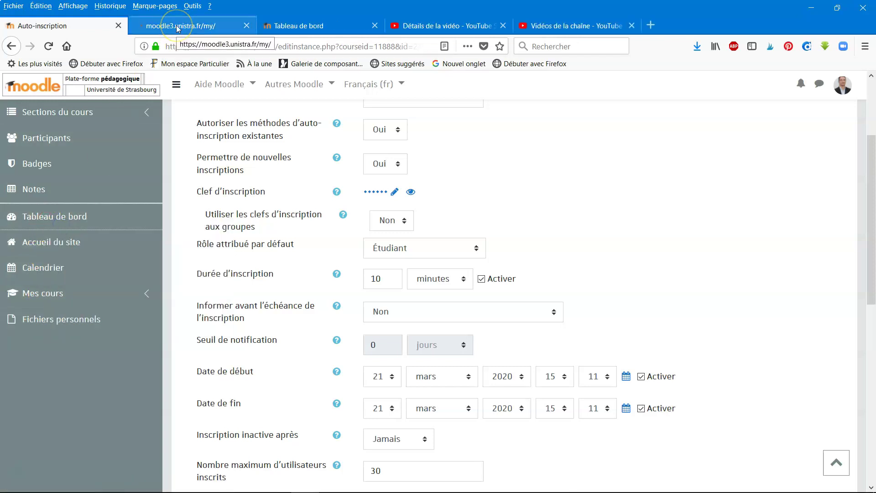
{"action": "left_click", "coordinate": [178, 27]}
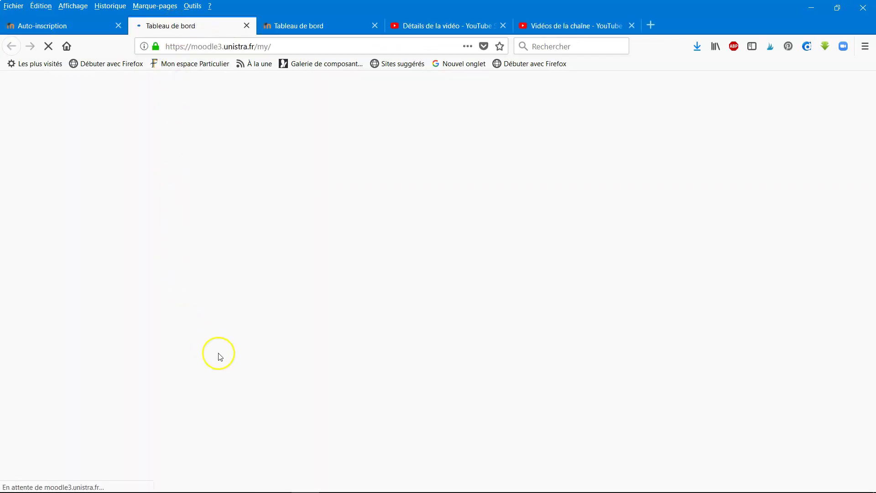
{"action": "scroll", "coordinate": [272, 316], "scroll_direction": "down", "scroll_amount": 3}
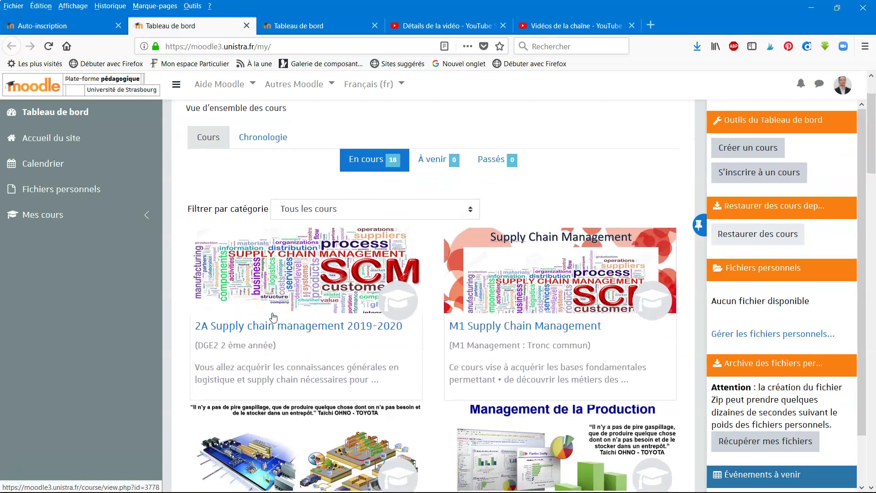
{"action": "scroll", "coordinate": [273, 317], "scroll_direction": "up", "scroll_amount": 3}
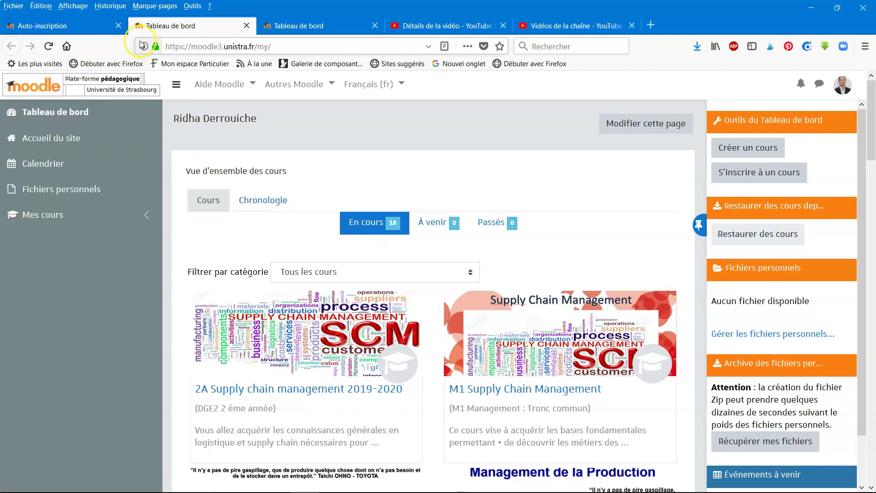
{"action": "left_click", "coordinate": [89, 28]}
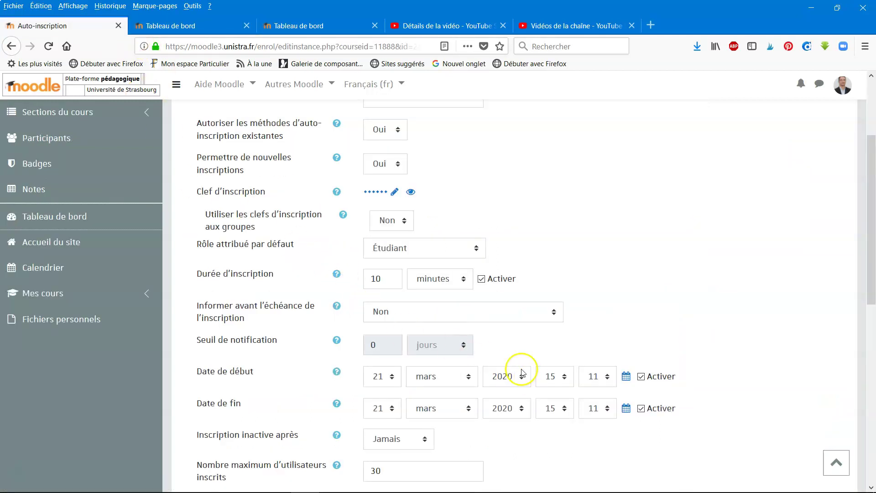
{"action": "left_click", "coordinate": [201, 26]}
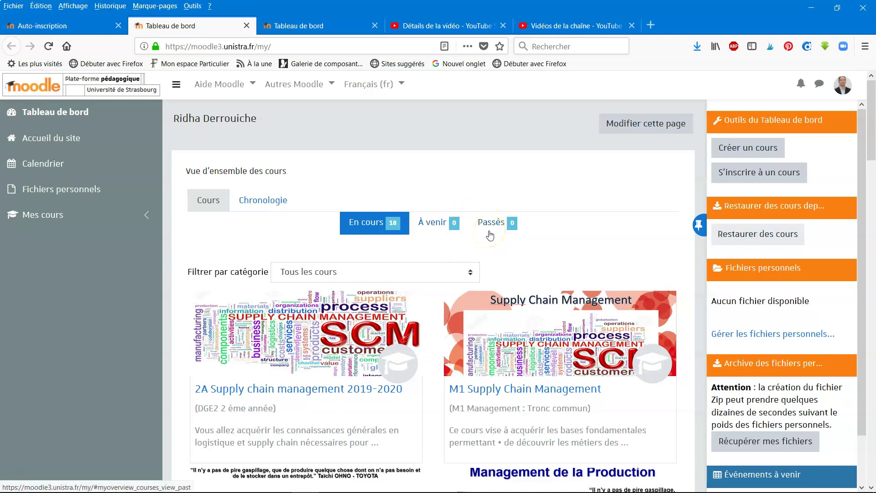
{"action": "left_click", "coordinate": [41, 25]}
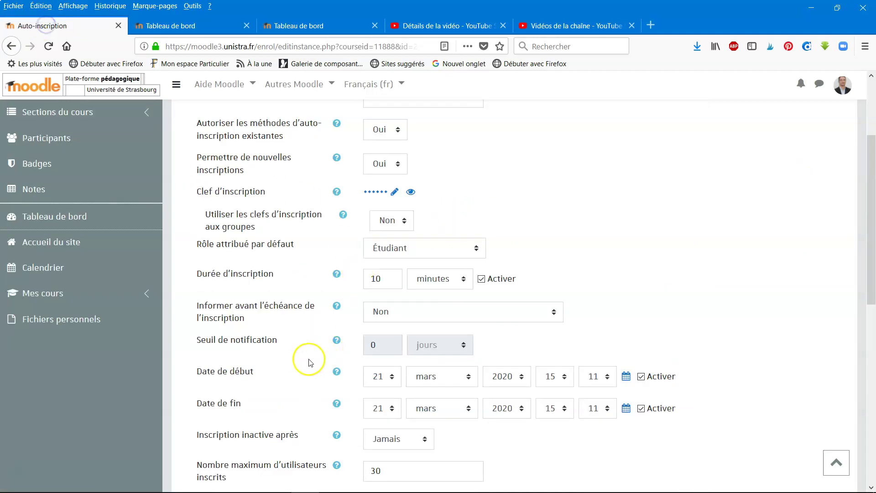
Deactivate both the start date and the end date of the self-enrolment method
{"action": "scroll", "coordinate": [309, 363], "scroll_direction": "down", "scroll_amount": 3}
{"action": "left_click", "coordinate": [642, 251]}
{"action": "left_click", "coordinate": [641, 283]}
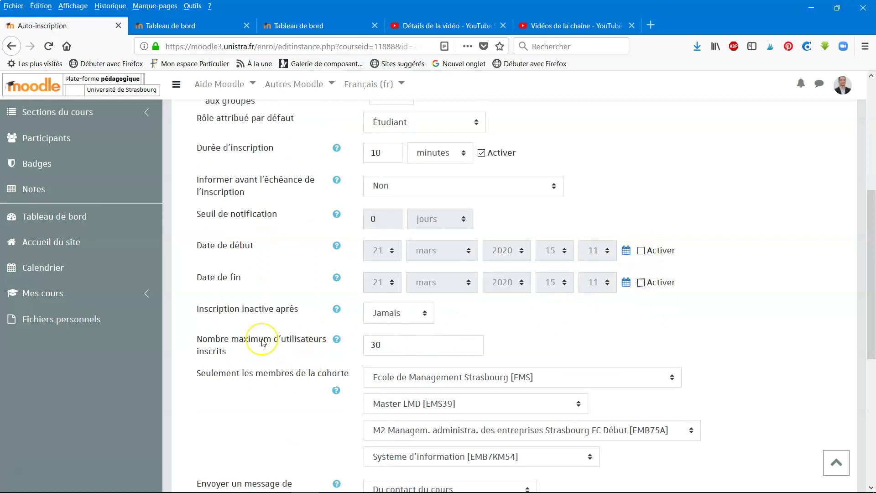
Set the inactivity period before unenrolment (Inscription inactive après) to 120 jours
{"action": "left_click", "coordinate": [379, 314]}
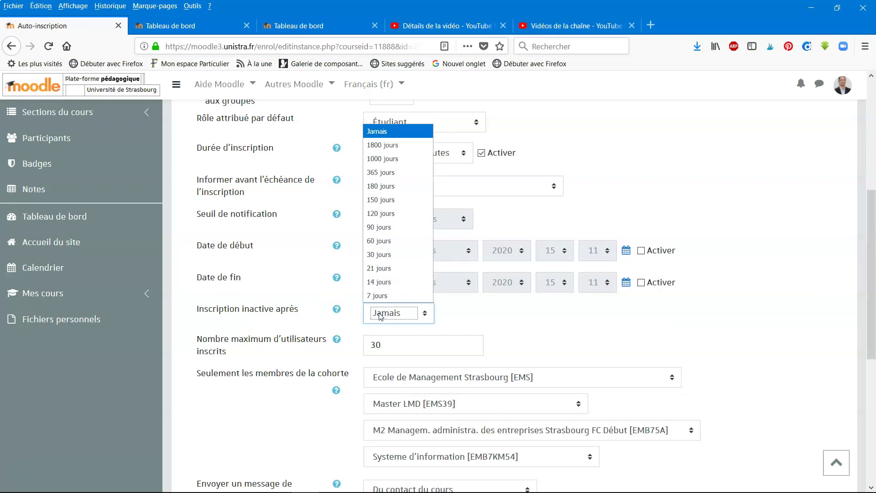
{"action": "left_click", "coordinate": [387, 215]}
{"action": "left_click", "coordinate": [288, 313]}
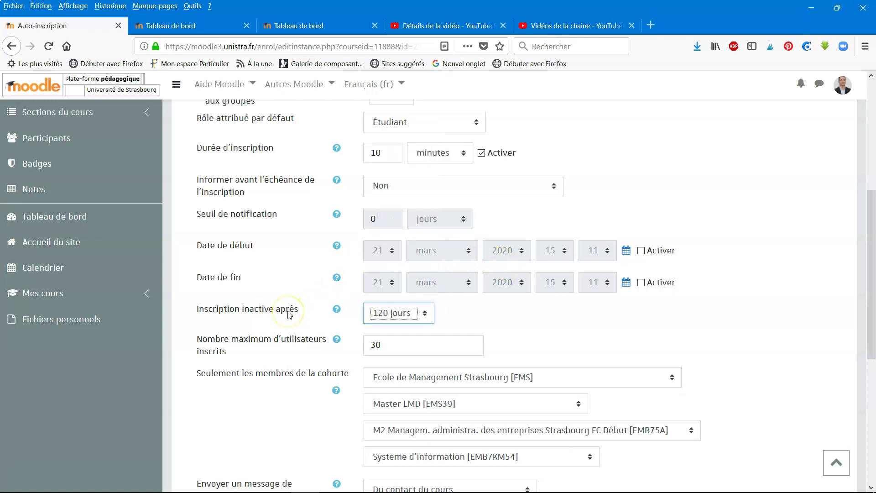
Examine the maximum number of enrolled users and the cohort members restriction
{"action": "left_click", "coordinate": [240, 356]}
{"action": "left_click", "coordinate": [304, 380]}
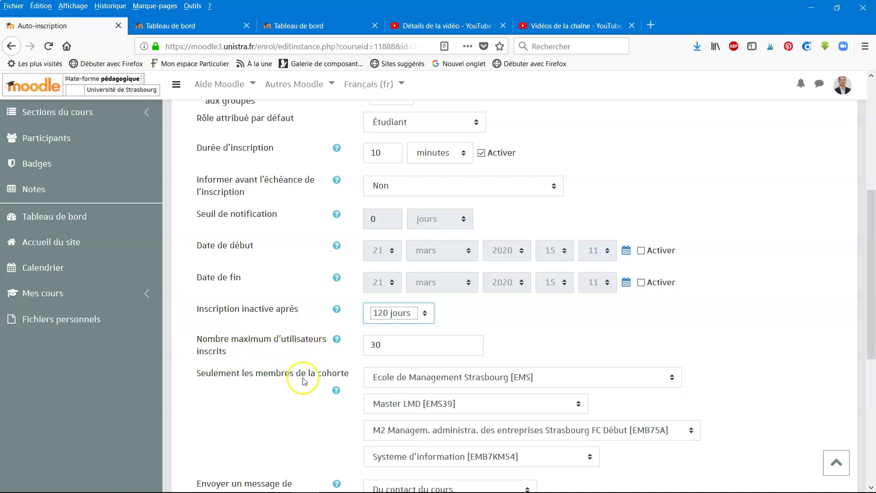
{"action": "double_click", "coordinate": [391, 346]}
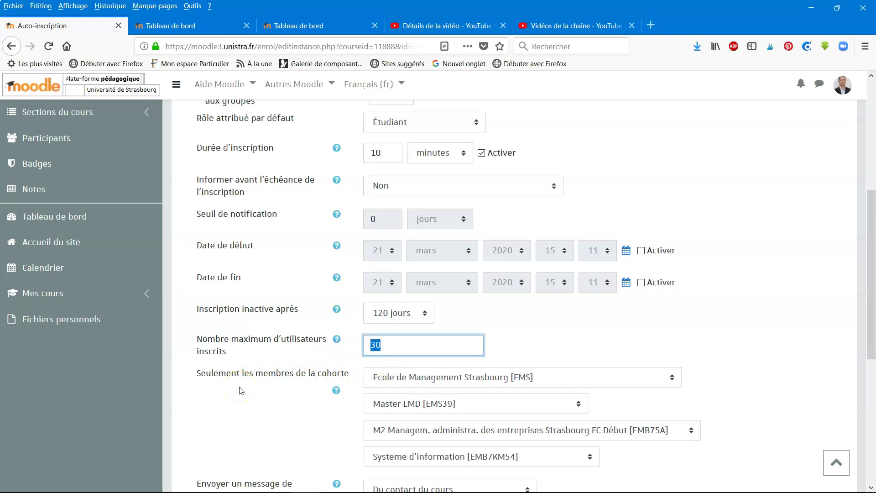
{"action": "left_click", "coordinate": [383, 343]}
{"action": "left_click", "coordinate": [234, 397]}
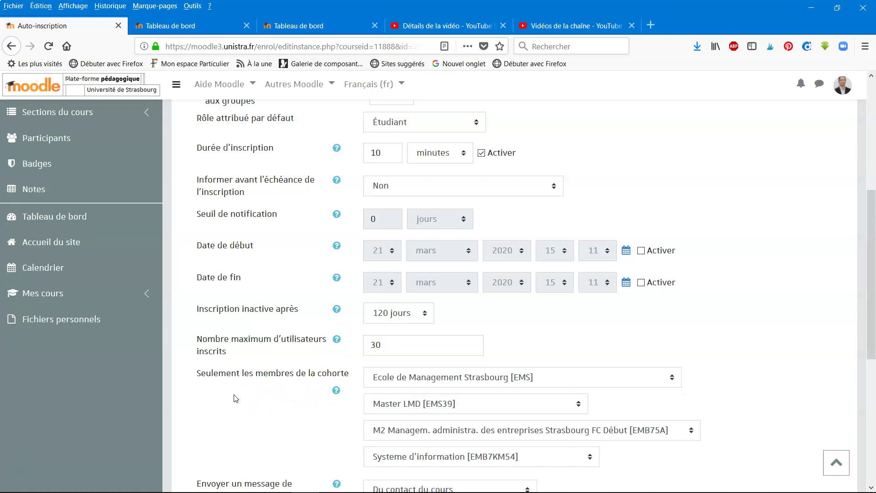
Set the cohort restriction (Seulement les membres de la cohorte) to Non
{"action": "left_click", "coordinate": [419, 378]}
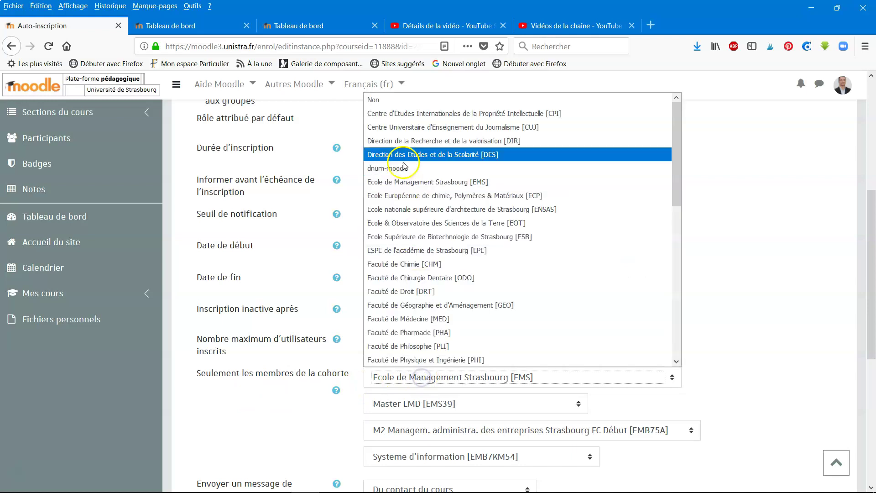
{"action": "left_click", "coordinate": [379, 99]}
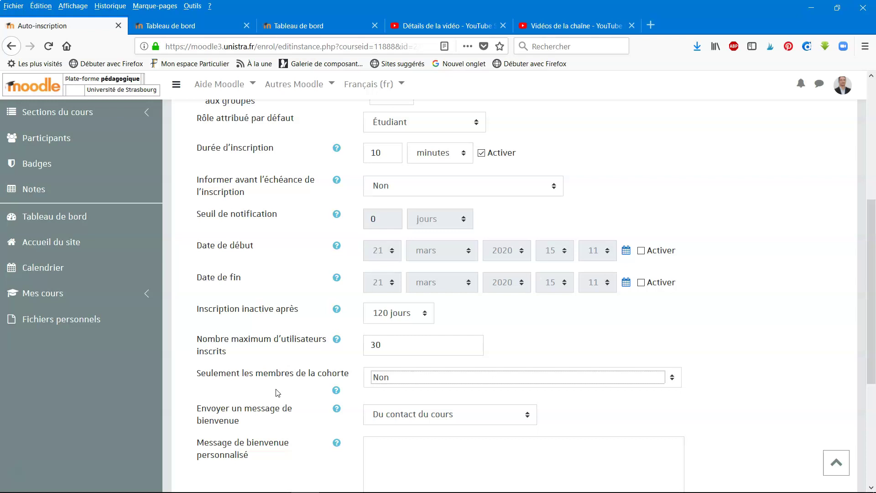
Restrict self-enrolment to the cohort Ecole de Management Strasbourg [EMS], sublevel Diplôme Grande Ecole [EMS86]
{"action": "left_click", "coordinate": [404, 383]}
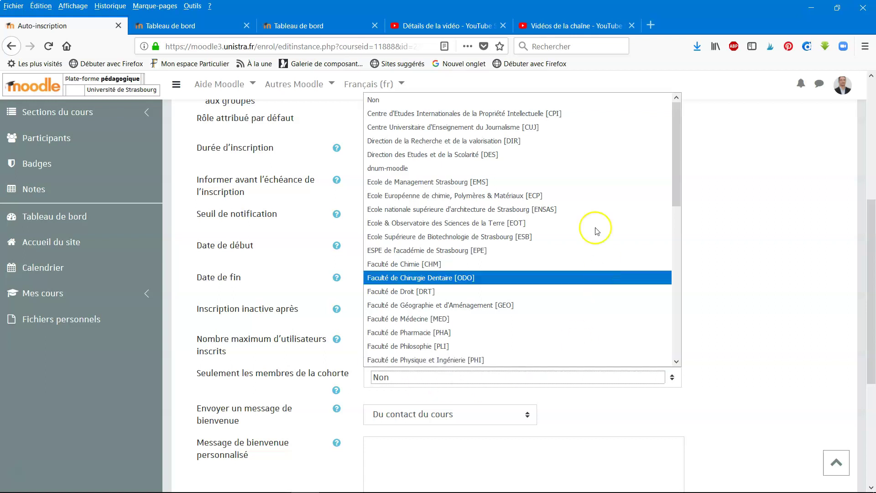
{"action": "left_click", "coordinate": [462, 187]}
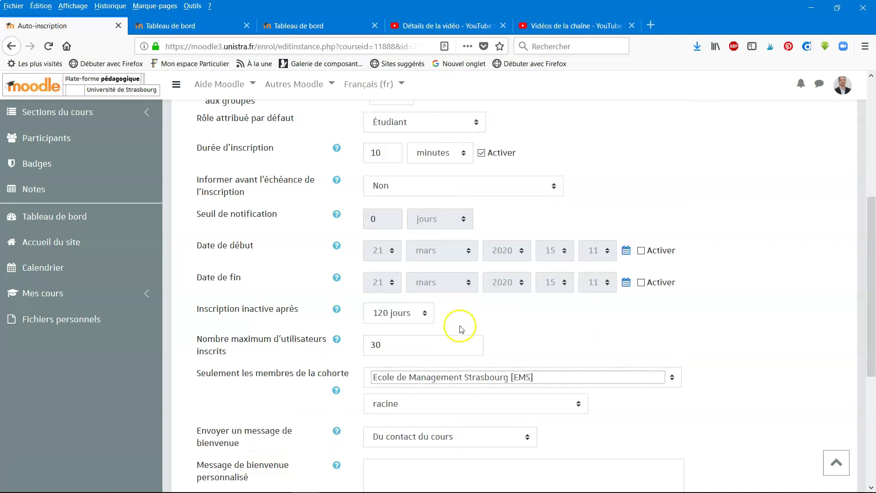
{"action": "scroll", "coordinate": [463, 348], "scroll_direction": "down", "scroll_amount": 3}
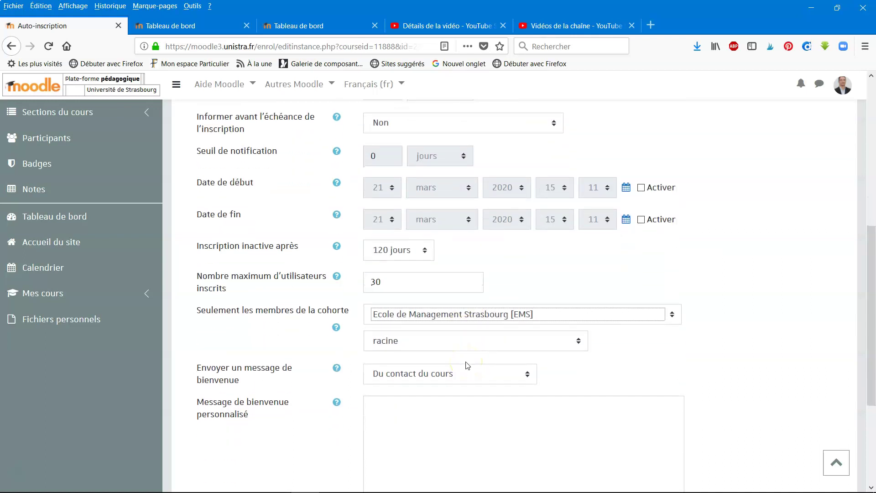
{"action": "left_click", "coordinate": [469, 345]}
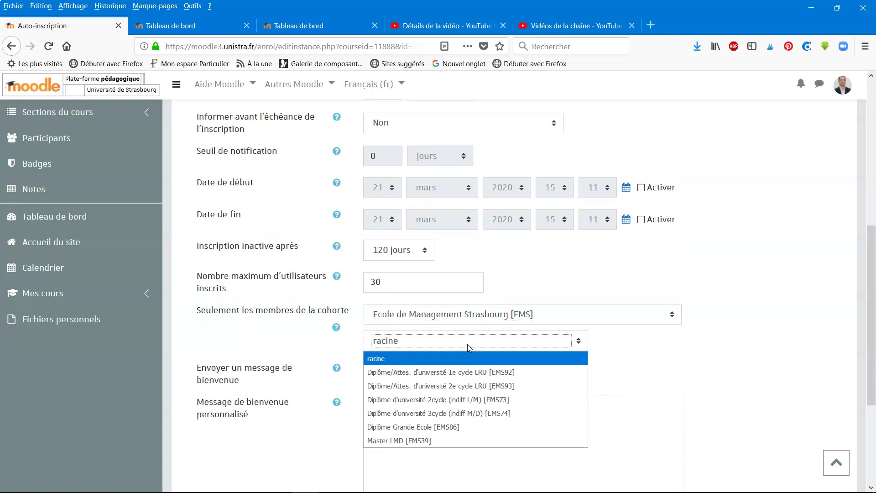
{"action": "left_click", "coordinate": [451, 431]}
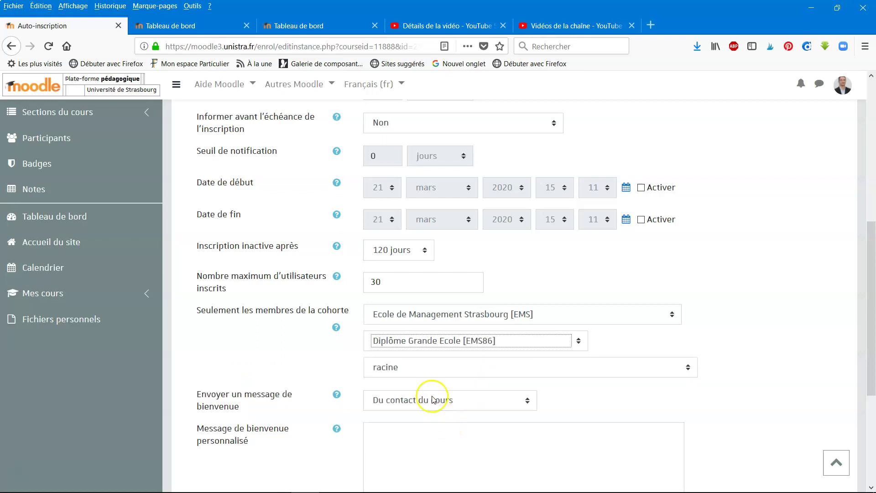
Narrow the cohort restriction to DGE3 Supply Chain Management et Achat international [EM6953] and its sublevel ARENA Simulation [EM615M64]
{"action": "scroll", "coordinate": [417, 366], "scroll_direction": "down", "scroll_amount": 2}
{"action": "left_click", "coordinate": [425, 312]}
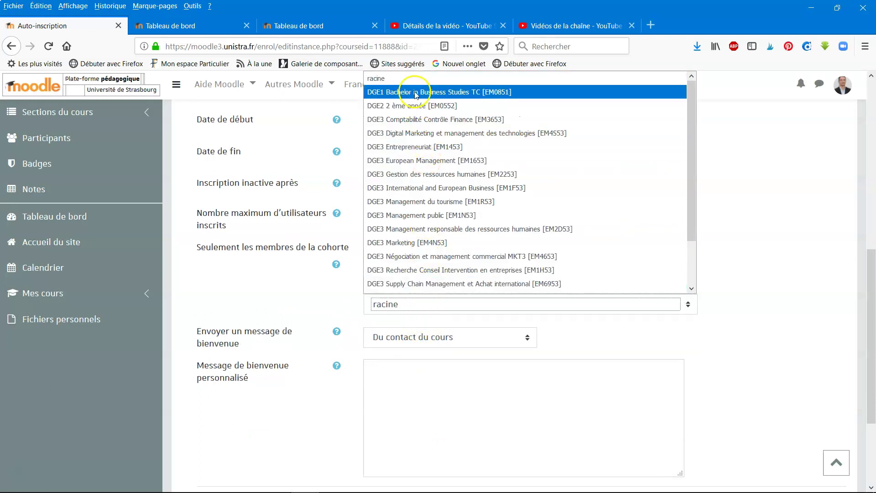
{"action": "left_click", "coordinate": [436, 285]}
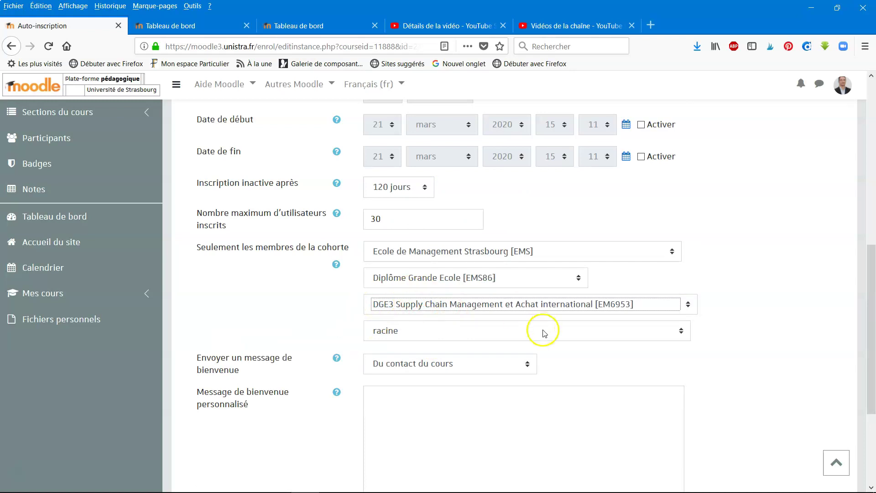
{"action": "left_click", "coordinate": [495, 338]}
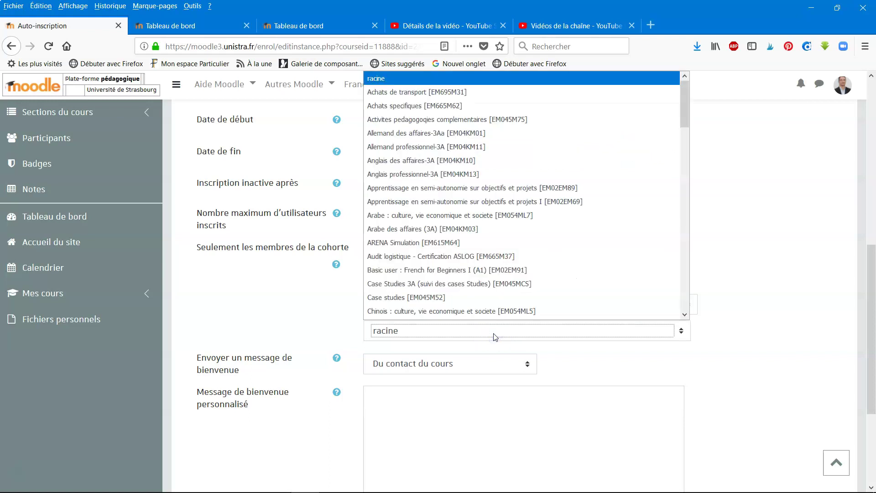
{"action": "mouse_move", "coordinate": [687, 106]}
{"action": "left_mouse_down"}
{"action": "mouse_move", "coordinate": [694, 308]}
{"action": "mouse_move", "coordinate": [683, 165]}
{"action": "mouse_move", "coordinate": [696, 104]}
{"action": "left_mouse_up"}
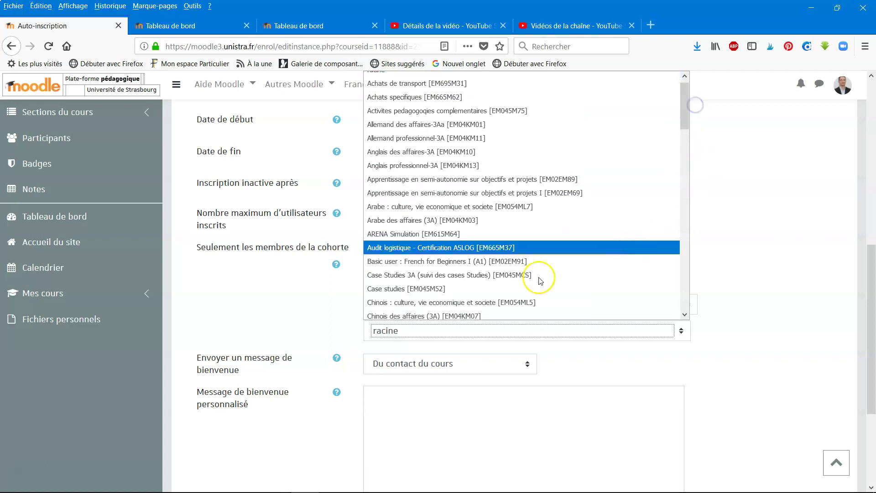
{"action": "left_click", "coordinate": [458, 235]}
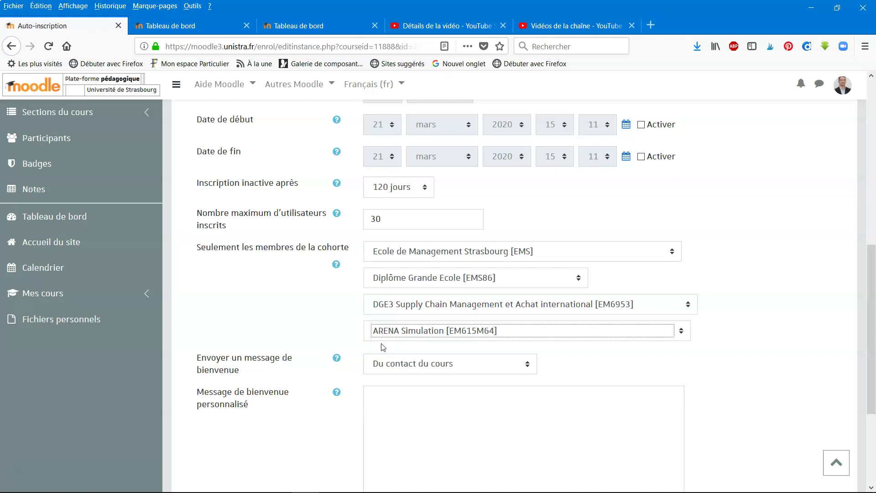
{"action": "left_click", "coordinate": [333, 336]}
Review the welcome message options and the rest of the self-enrolment form, and save the settings
{"action": "scroll", "coordinate": [335, 338], "scroll_direction": "down", "scroll_amount": 3}
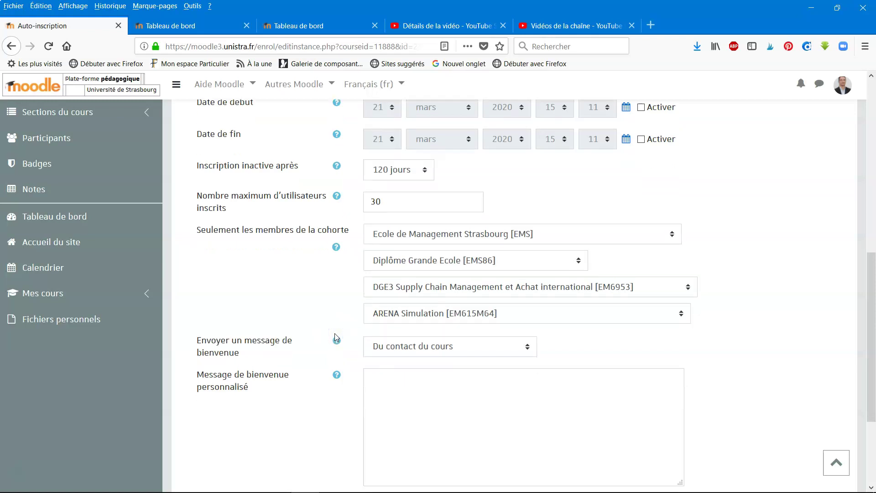
{"action": "scroll", "coordinate": [336, 338], "scroll_direction": "up", "scroll_amount": 3}
{"action": "scroll", "coordinate": [336, 338], "scroll_direction": "down", "scroll_amount": 3}
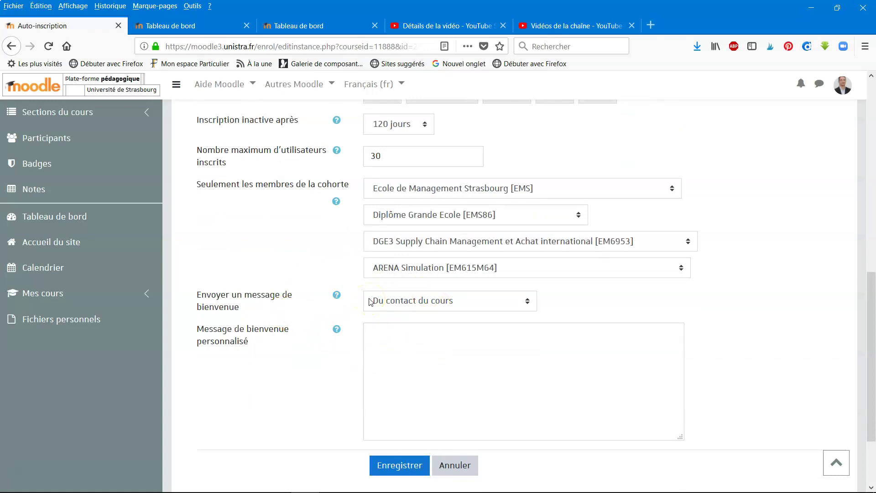
{"action": "left_click", "coordinate": [384, 368]}
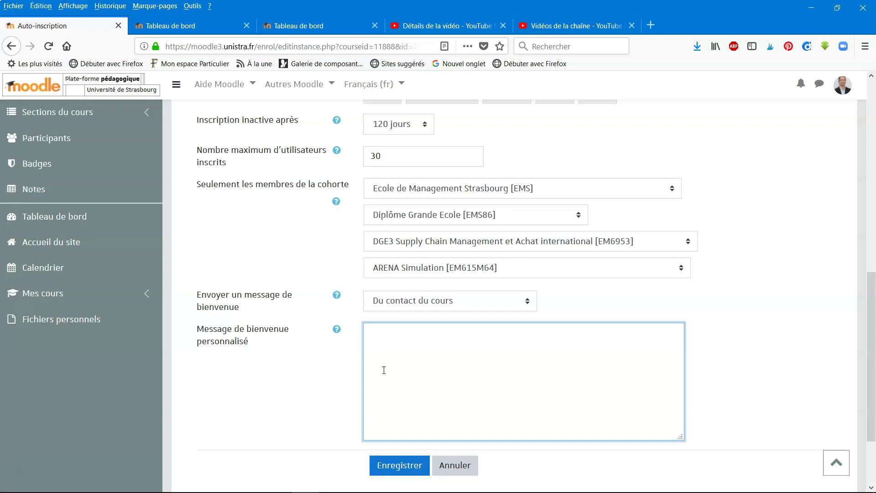
{"action": "scroll", "coordinate": [304, 389], "scroll_direction": "up", "scroll_amount": 10}
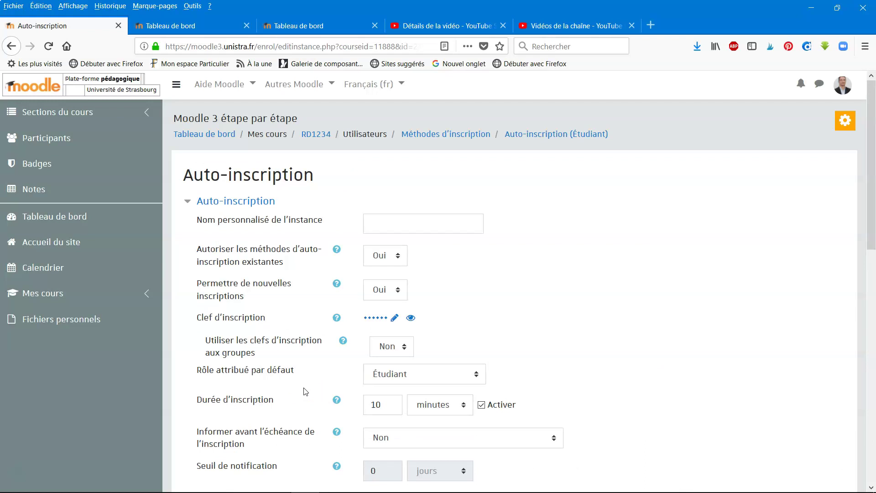
{"action": "scroll", "coordinate": [304, 347], "scroll_direction": "down", "scroll_amount": 10}
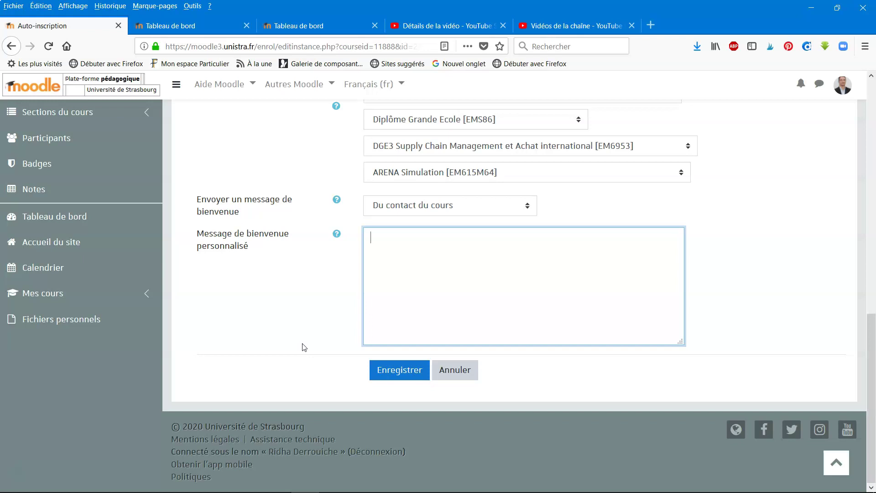
{"action": "left_click", "coordinate": [391, 375]}
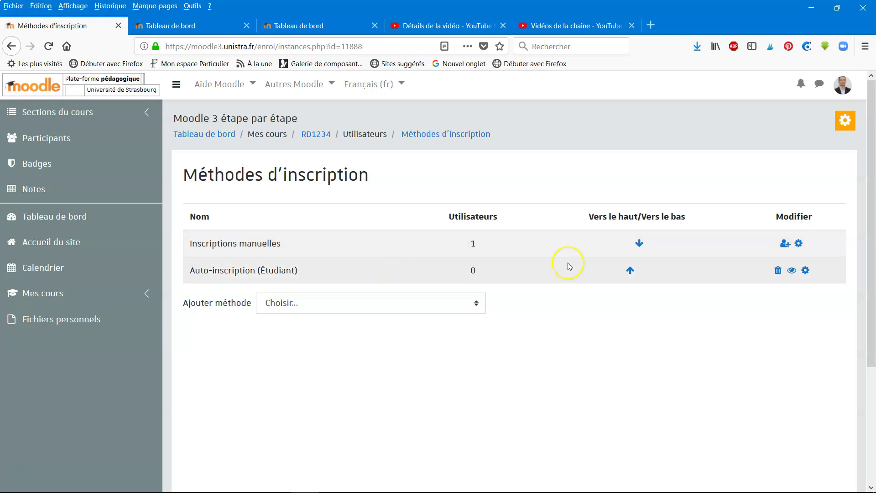
Open manual enrolment for the course, search for a non-enrolled user by e-mail address and enrol them as Étudiant
{"action": "left_click", "coordinate": [786, 245]}
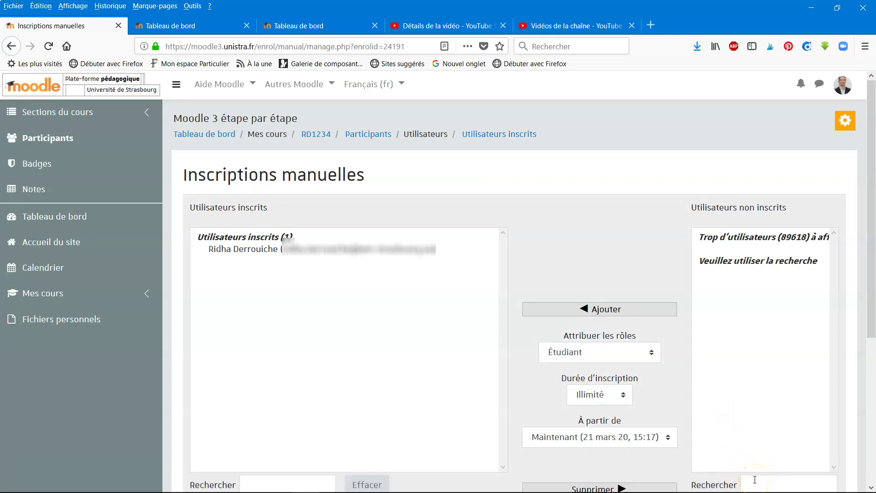
{"action": "left_click", "coordinate": [755, 480]}
{"action": "type", "text": "ad"}
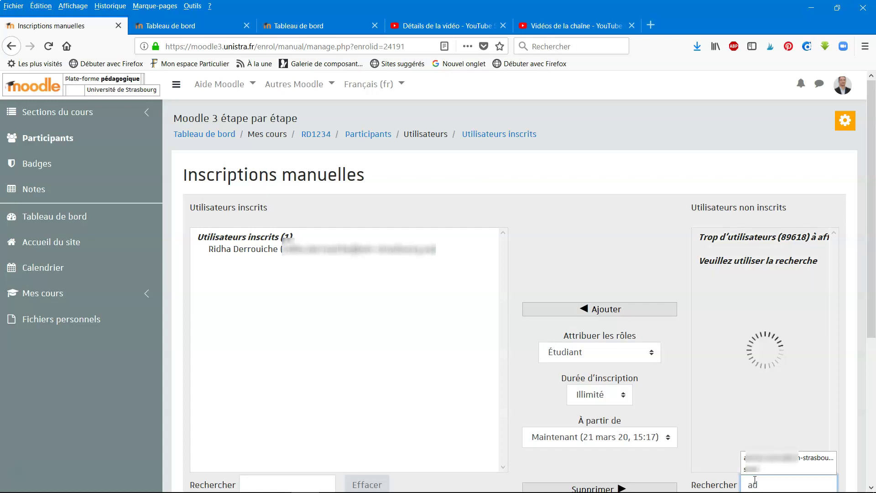
{"action": "left_click", "coordinate": [768, 458]}
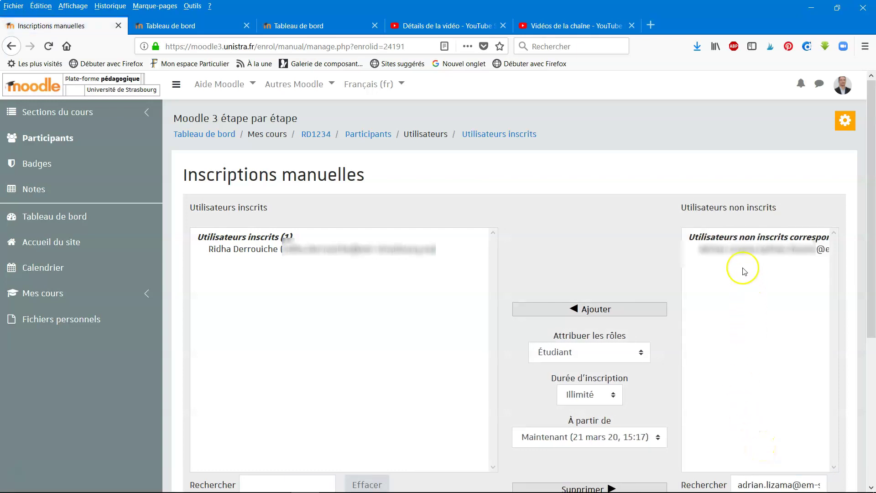
{"action": "left_click", "coordinate": [738, 250]}
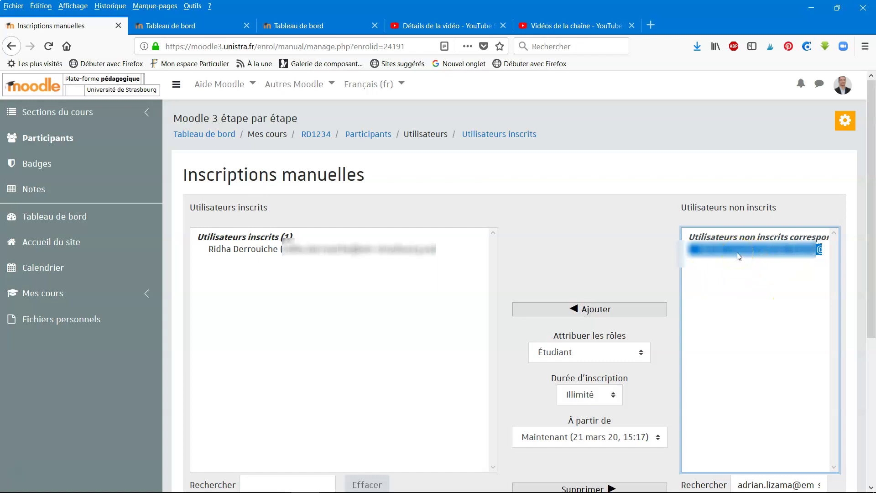
{"action": "left_click", "coordinate": [614, 314]}
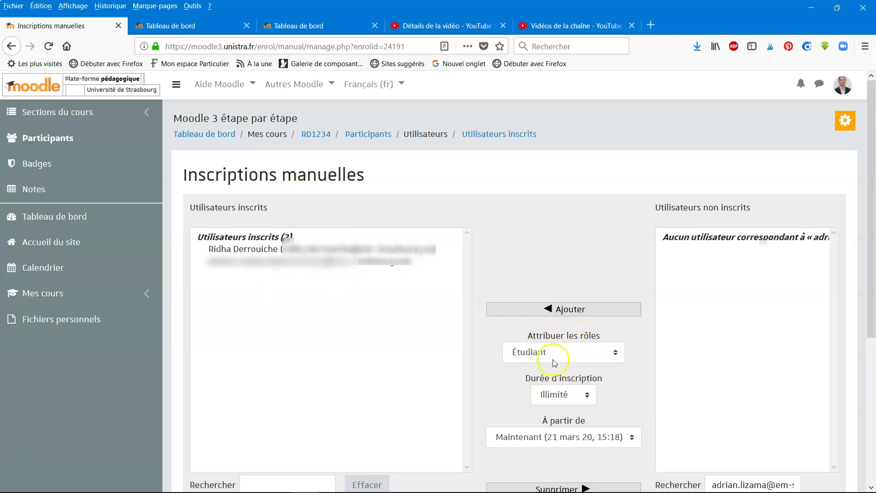
Remove the newly added user from the manually enrolled users
{"action": "left_click", "coordinate": [377, 261]}
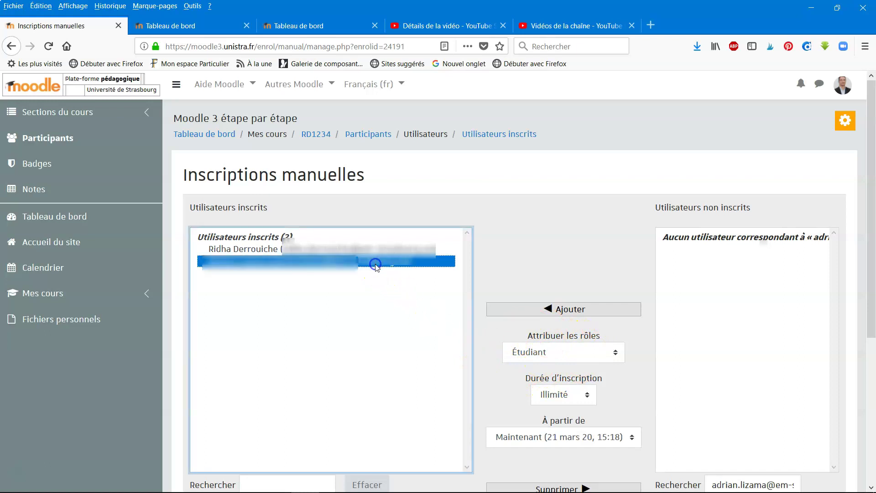
{"action": "left_click", "coordinate": [538, 488]}
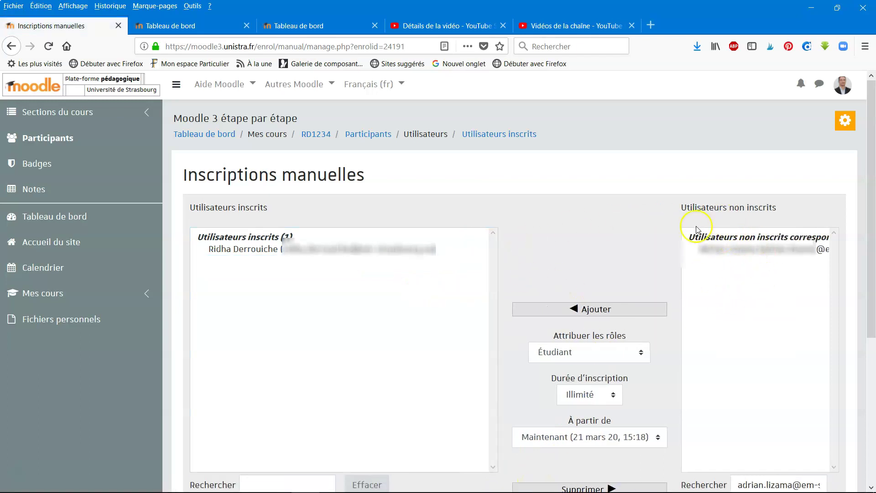
Check the assignable roles and enrol the removed user again with the role Étudiant
{"action": "left_click", "coordinate": [613, 358]}
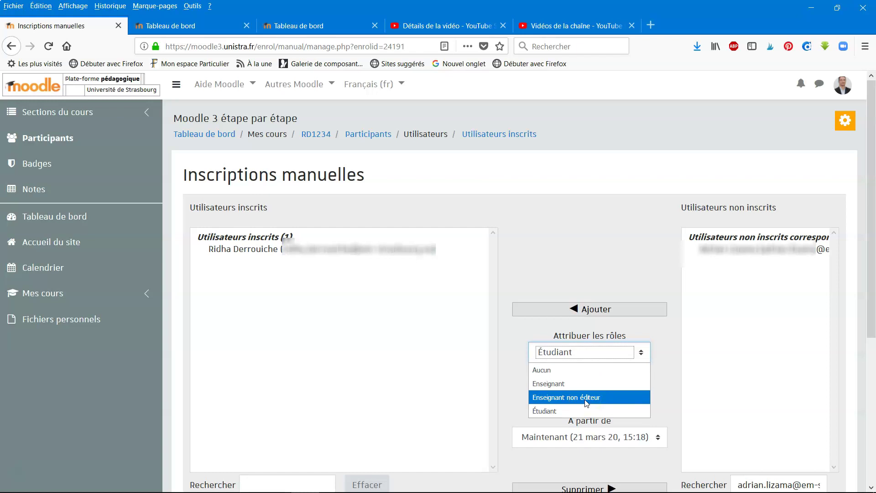
{"action": "left_click", "coordinate": [544, 310]}
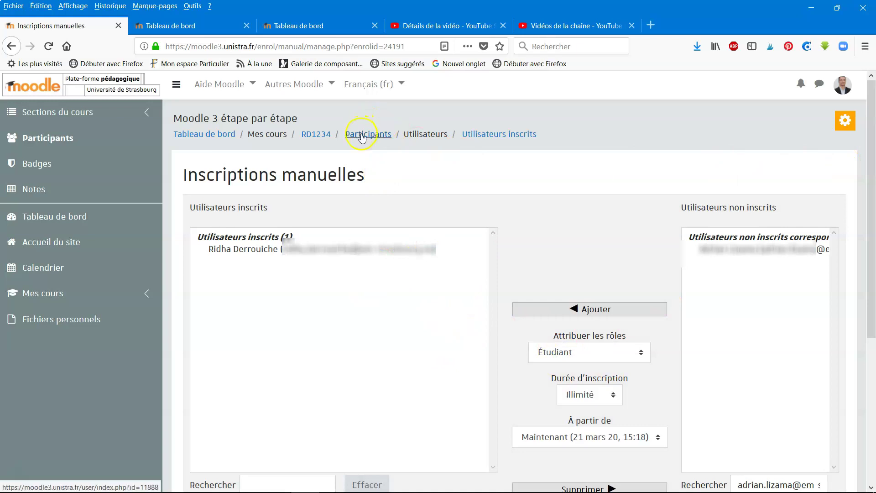
{"action": "left_click", "coordinate": [735, 251]}
{"action": "left_click", "coordinate": [566, 309]}
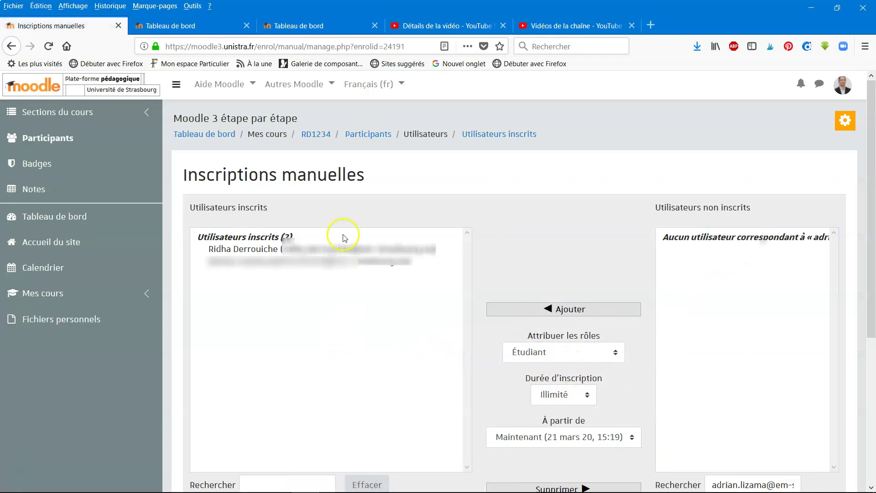
Open the course's participants list and check the unenrolment option for the newly enrolled student
{"action": "left_click", "coordinate": [363, 133]}
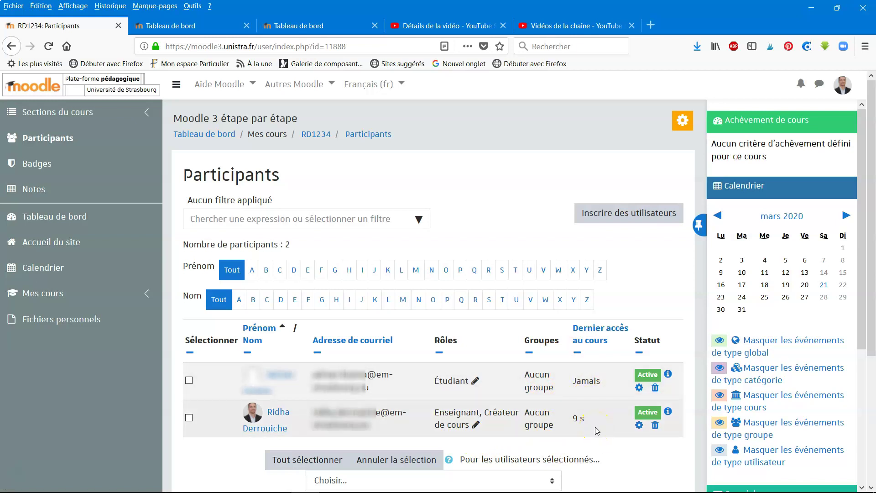
{"action": "left_click", "coordinate": [655, 387]}
{"action": "left_click", "coordinate": [470, 206]}
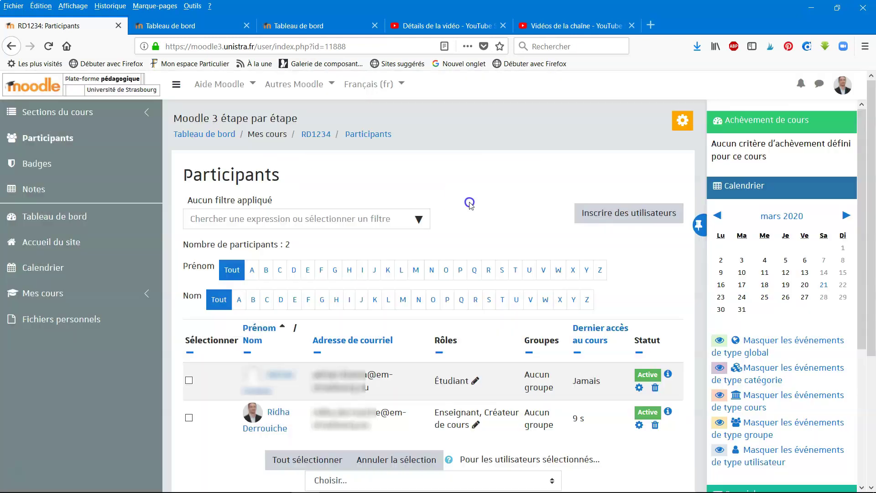